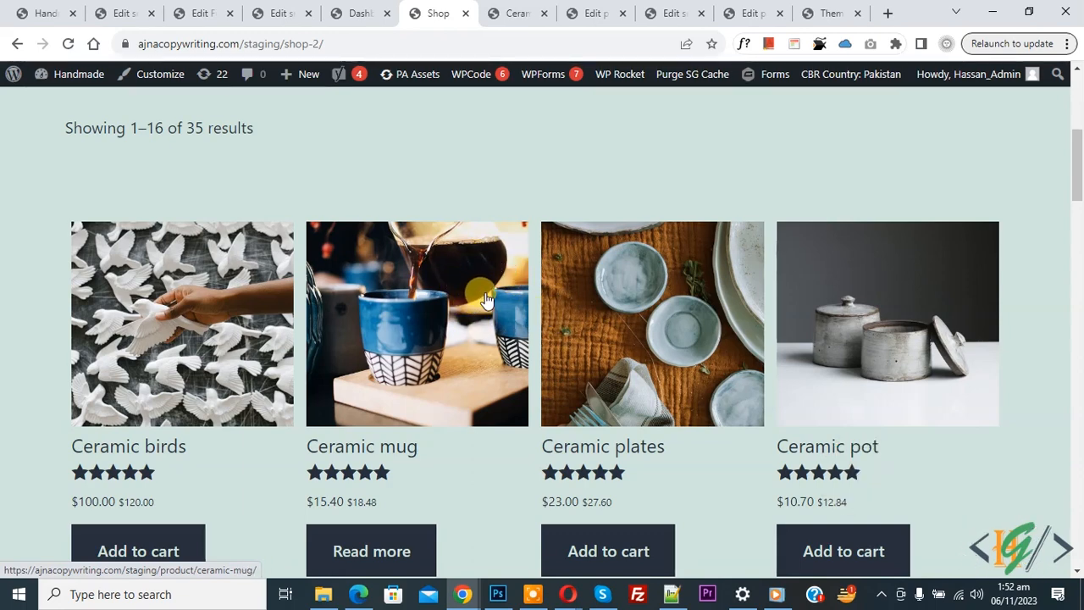
# Step: In the WordPress admin dashboard, search the installable plugins for "Advanced Custom Fields (ACF)"
pyautogui.click(355, 11)
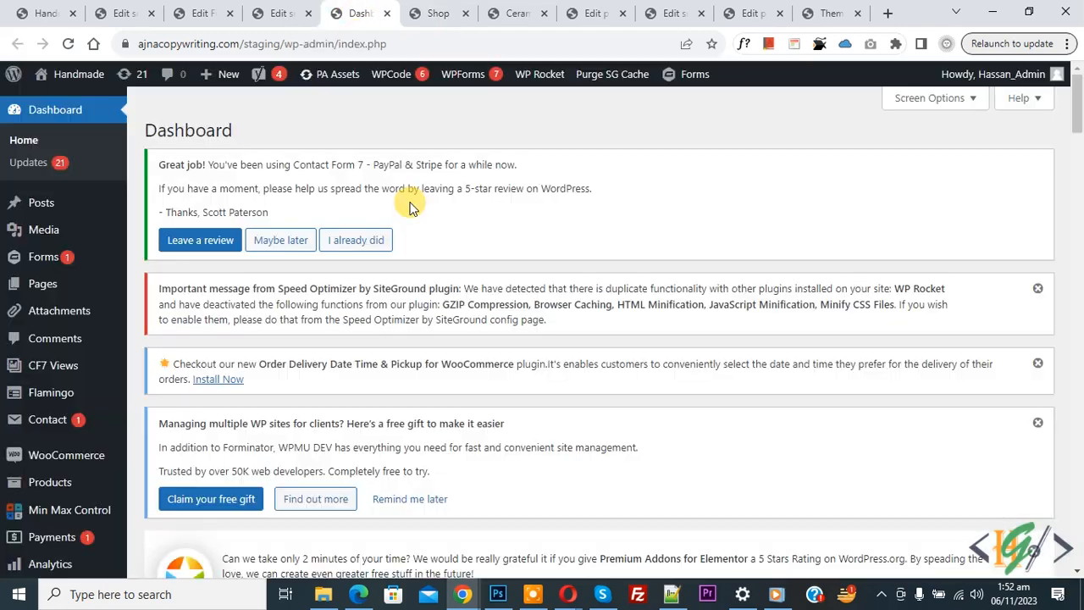
pyautogui.scroll(-4, 412, 169)
pyautogui.scroll(-2, 410, 185)
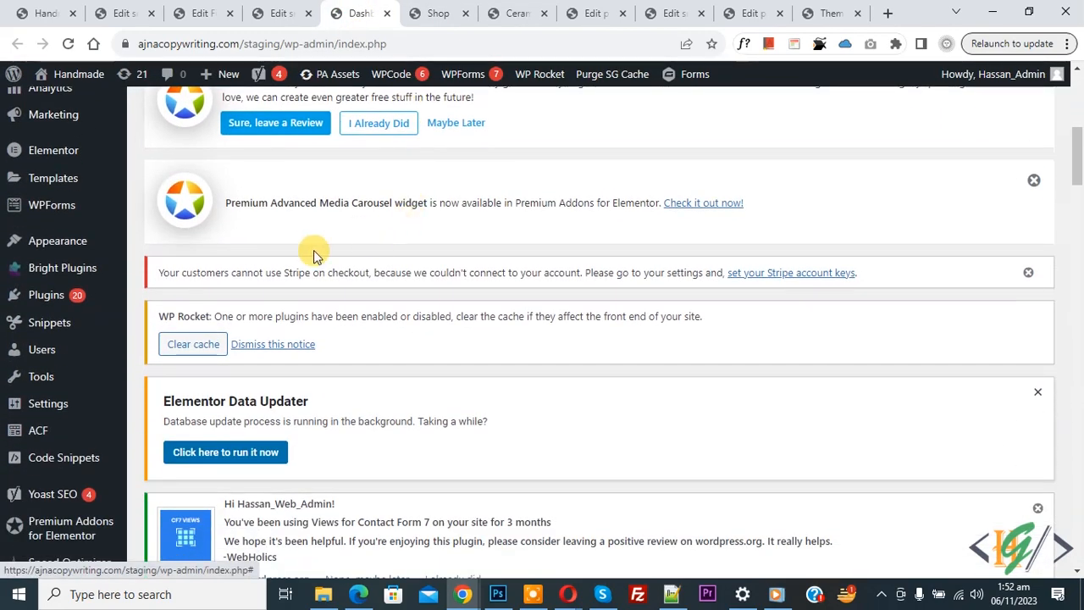
pyautogui.moveTo(46, 295)
pyautogui.click(159, 319)
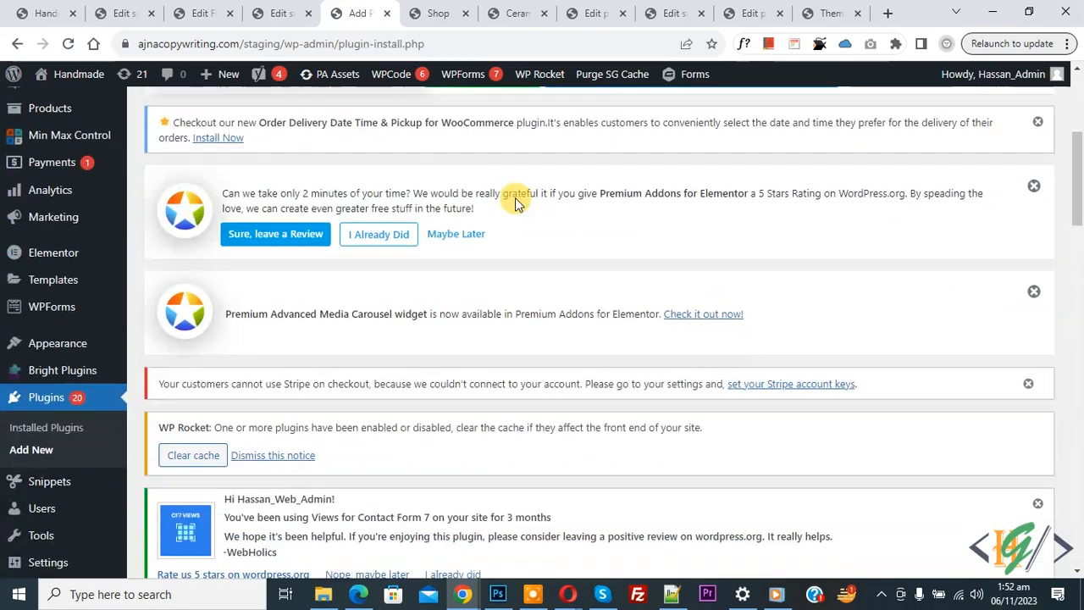
pyautogui.scroll(-6, 514, 197)
pyautogui.click(847, 144)
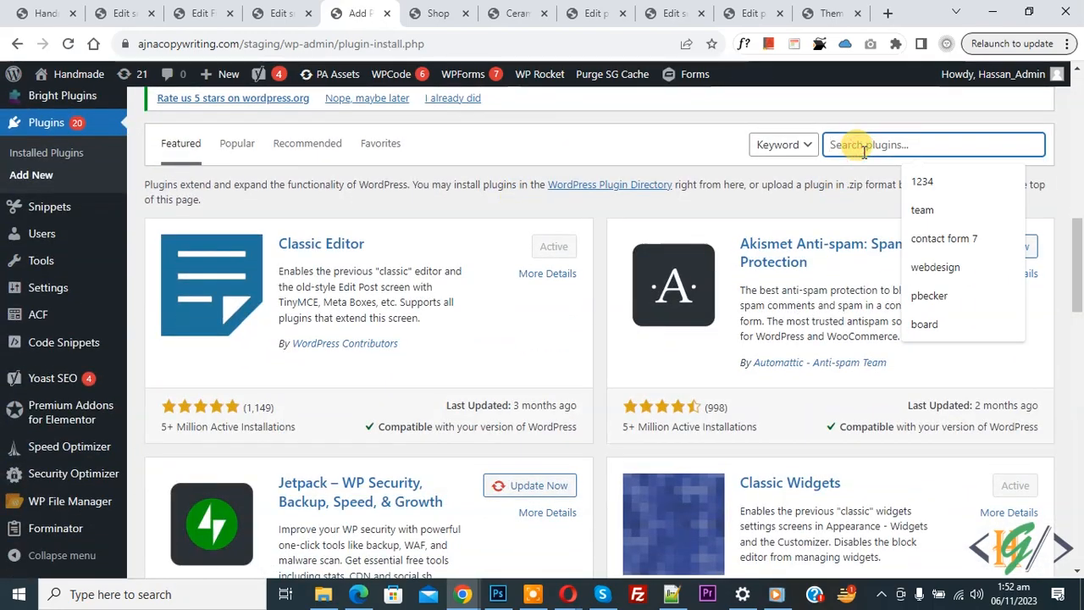
pyautogui.write('Advanced Custom Fields (ACF)')
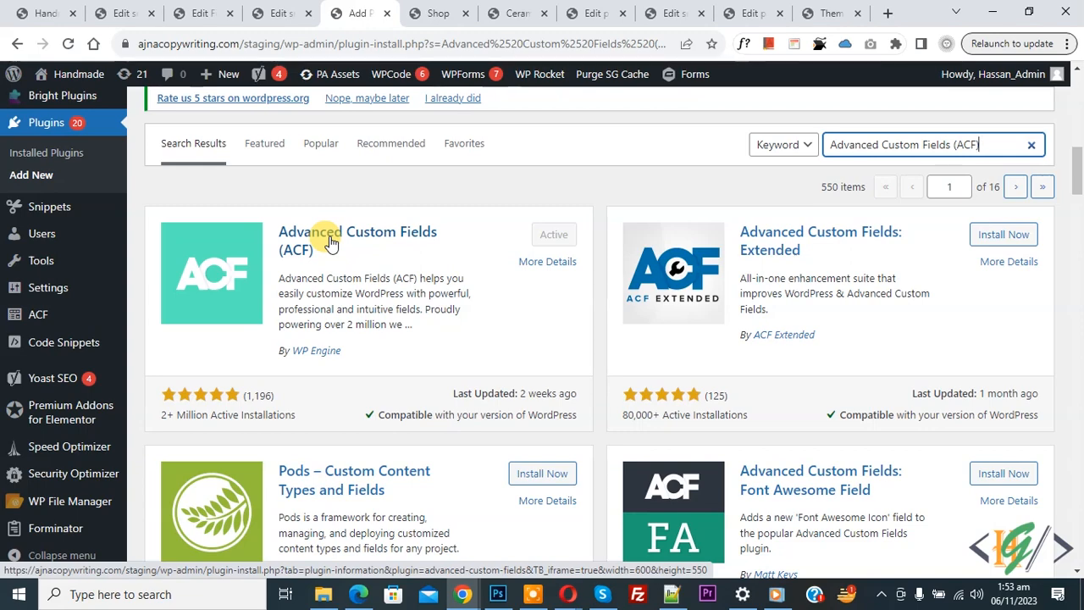
# Step: Create a new ACF field group titled "Image Below Product Title"
pyautogui.moveTo(48, 318)
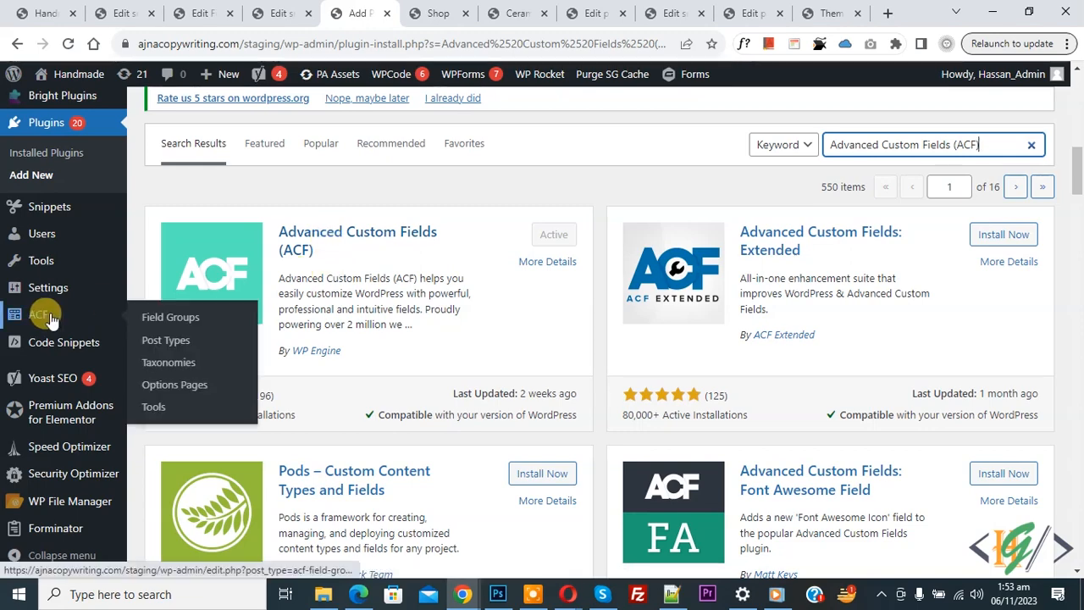
pyautogui.click(49, 319)
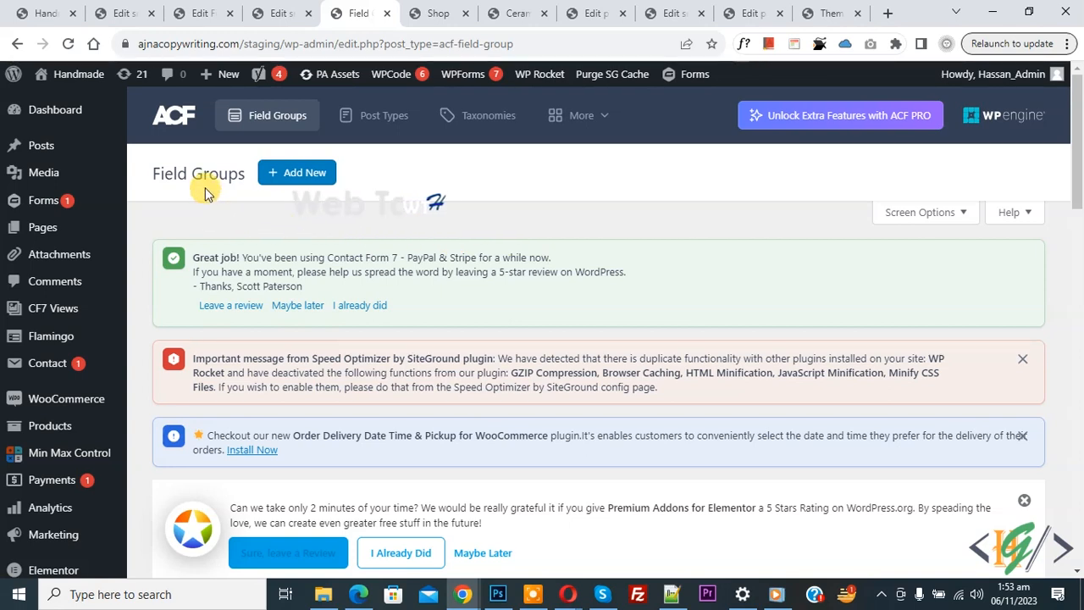
pyautogui.click(273, 174)
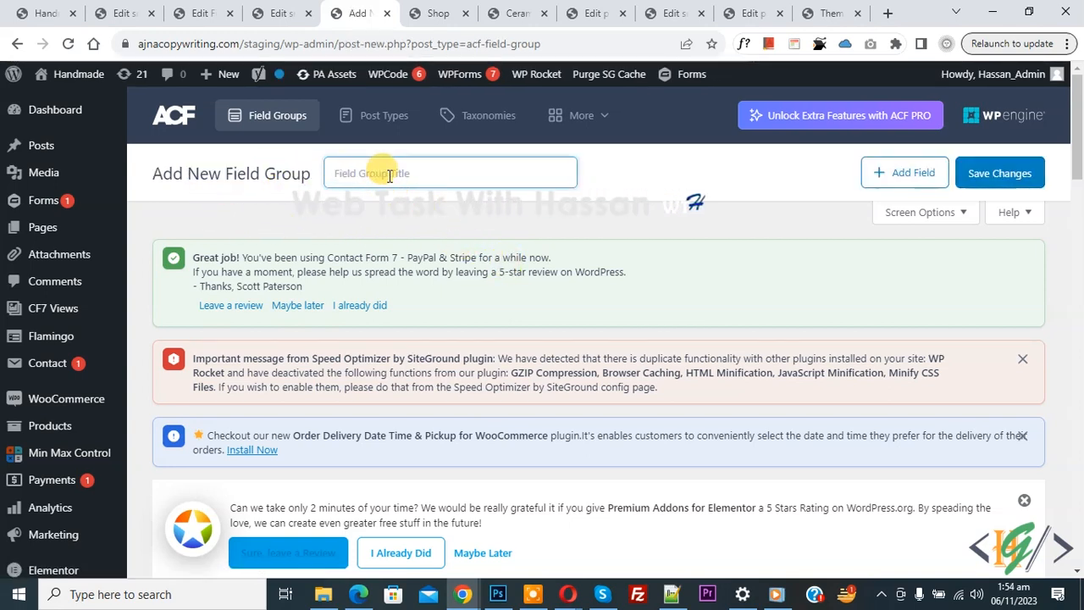
pyautogui.write('Image Below Product Title')
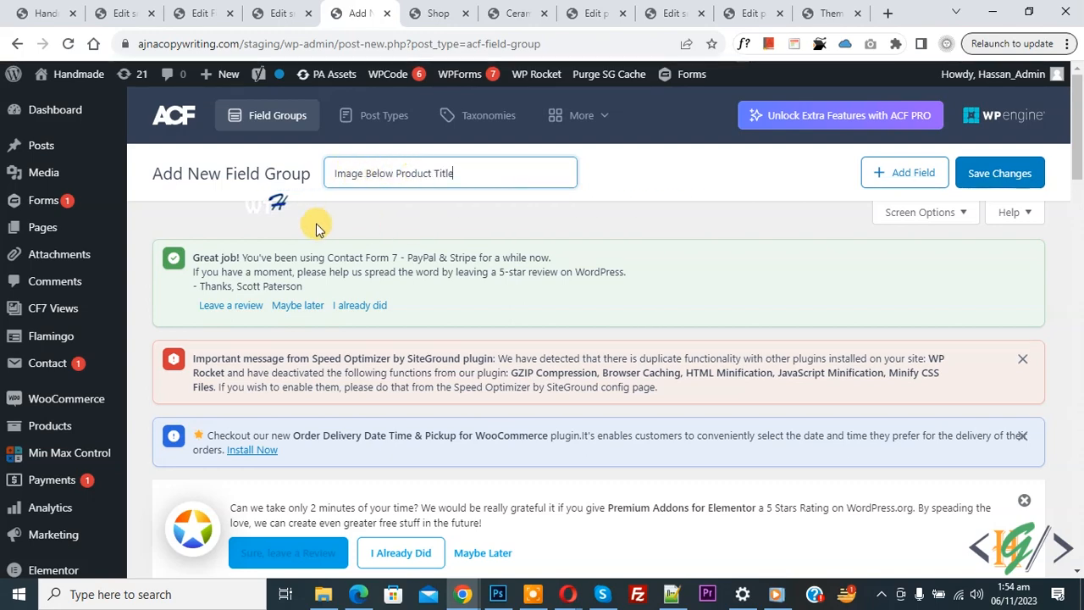
# Step: Set the first field's type to Image in the new field group
pyautogui.scroll(-10, 315, 223)
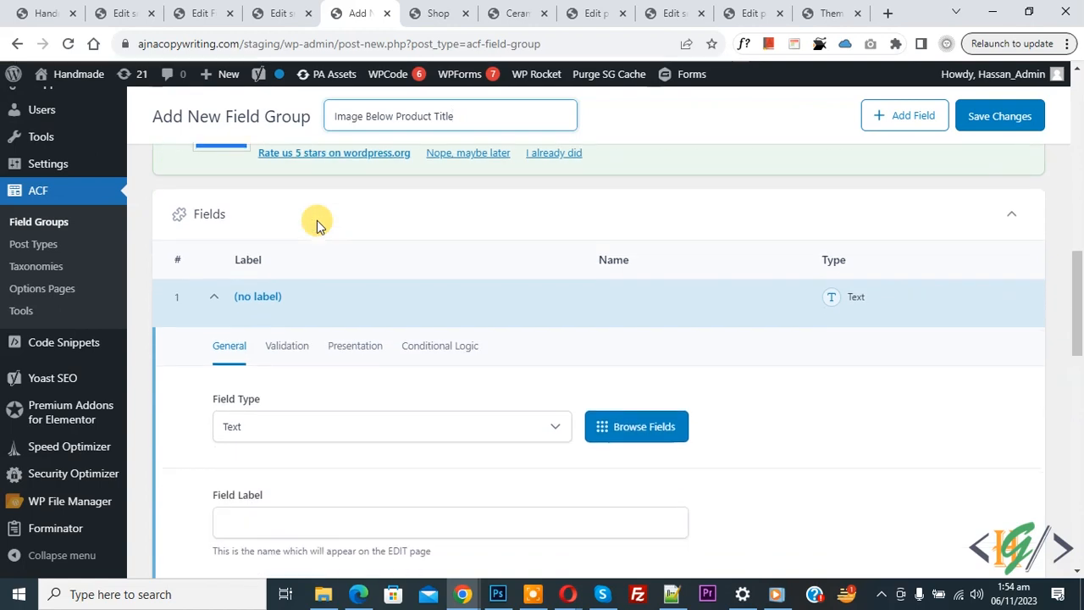
pyautogui.scroll(-1, 271, 292)
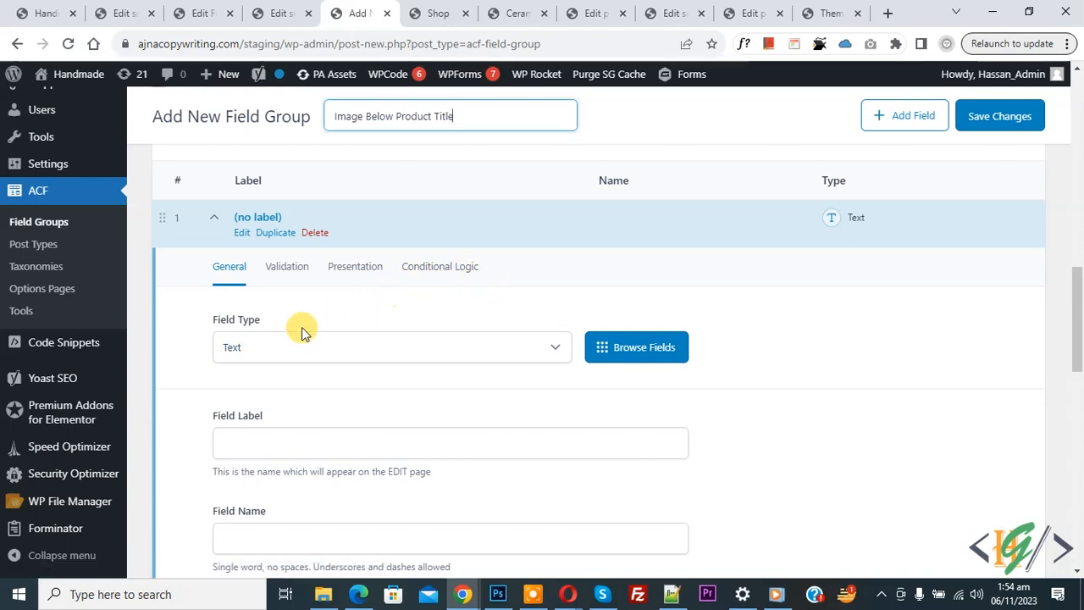
pyautogui.click(359, 348)
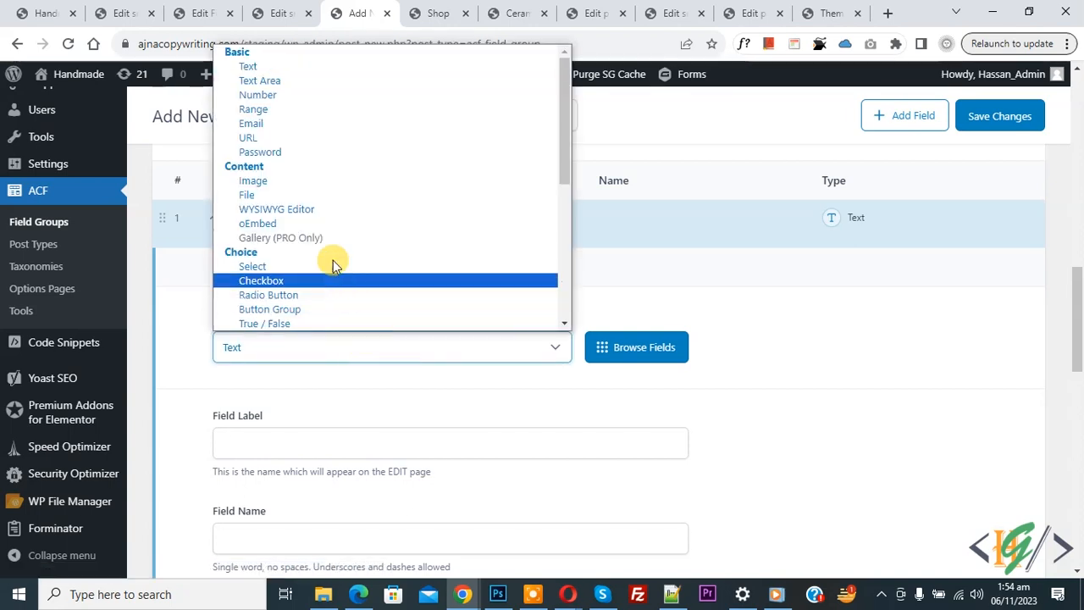
pyautogui.press('Up')
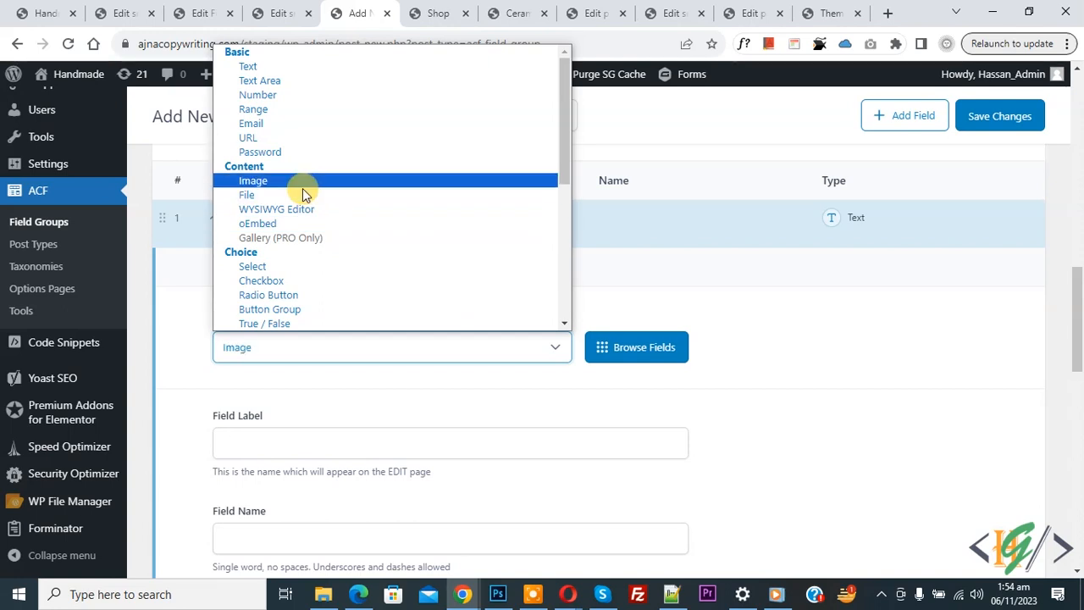
pyautogui.click(258, 183)
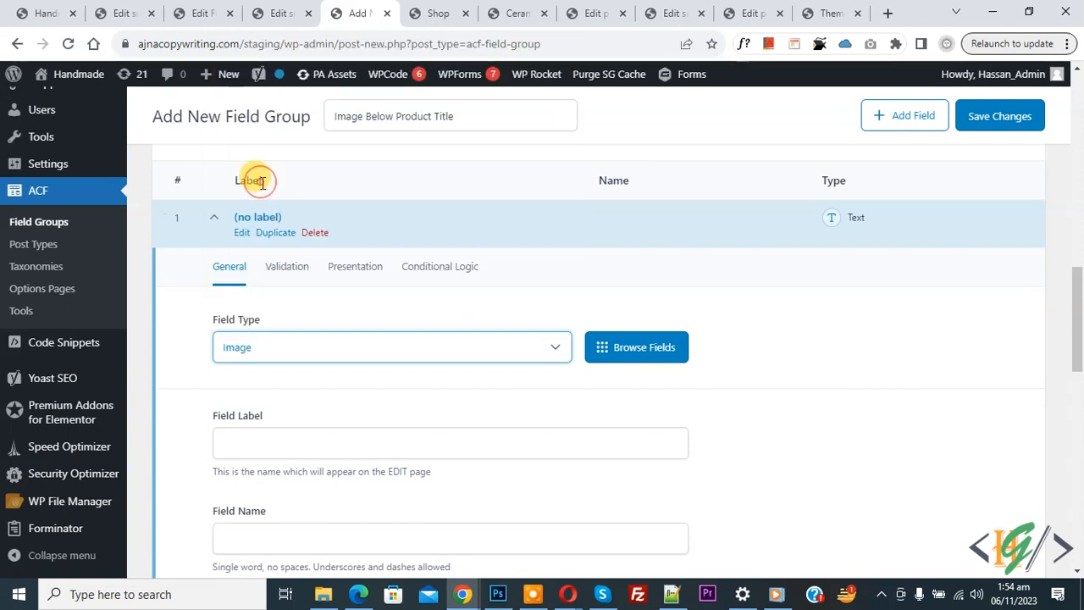
pyautogui.click(637, 349)
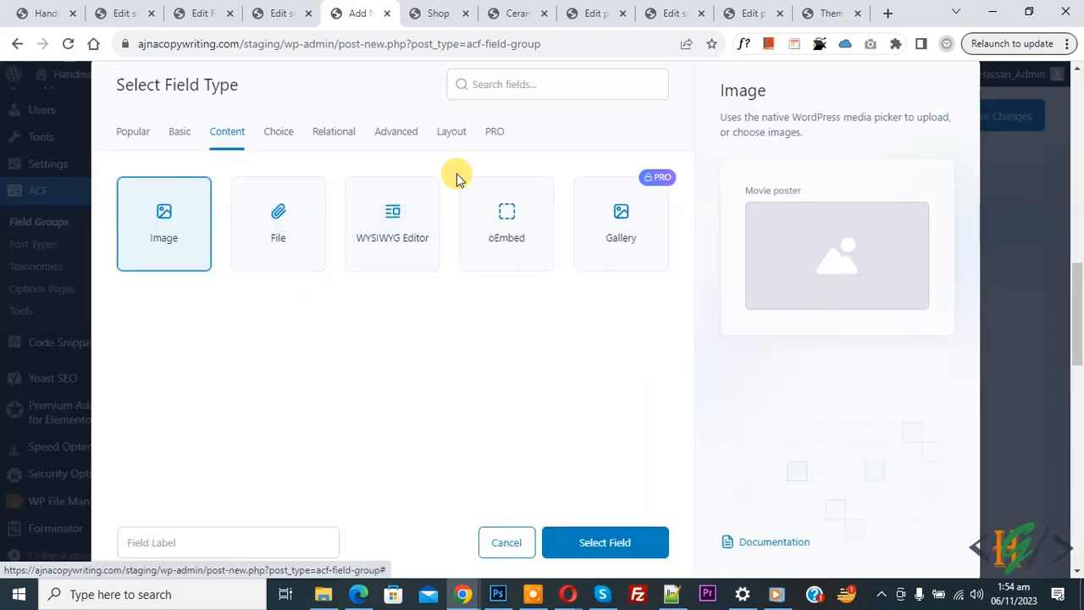
pyautogui.click(639, 542)
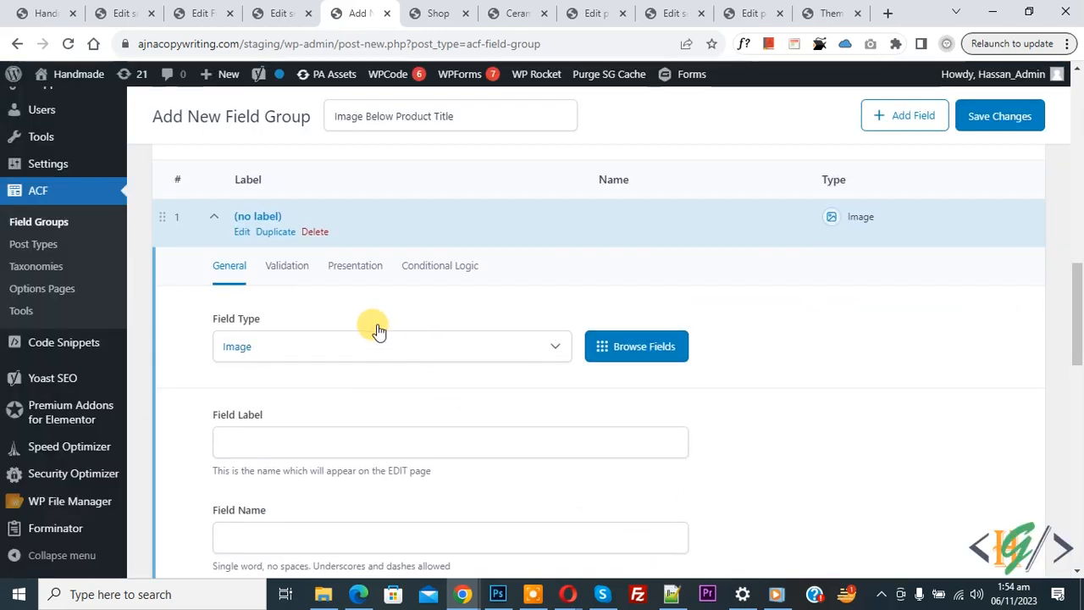
# Step: Label the image field "Product Image" and let its field name fill in from the label
pyautogui.scroll(-2, 375, 329)
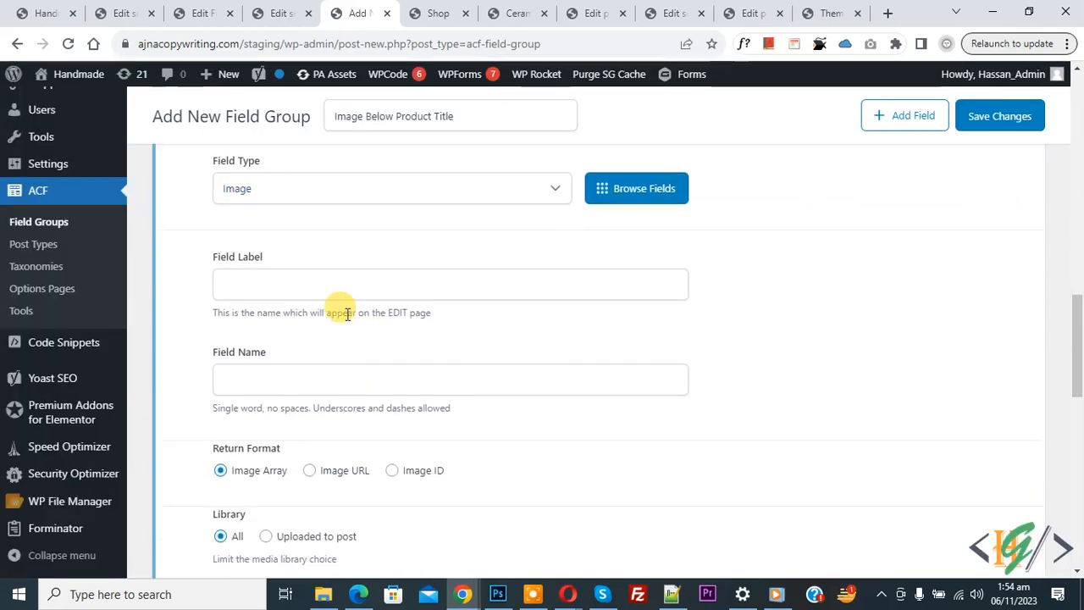
pyautogui.click(275, 291)
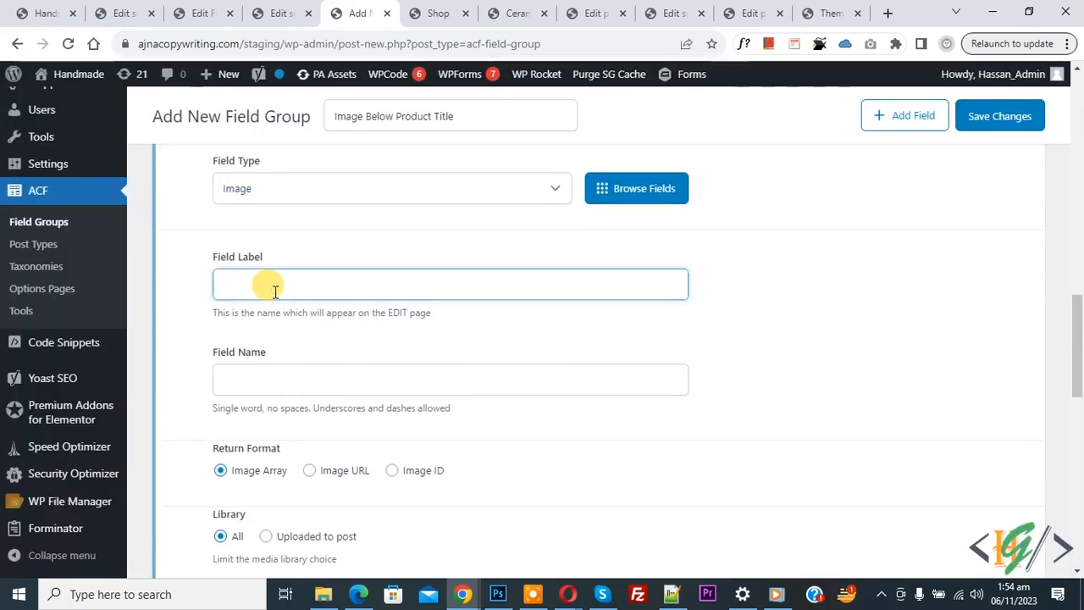
pyautogui.write('Product Image')
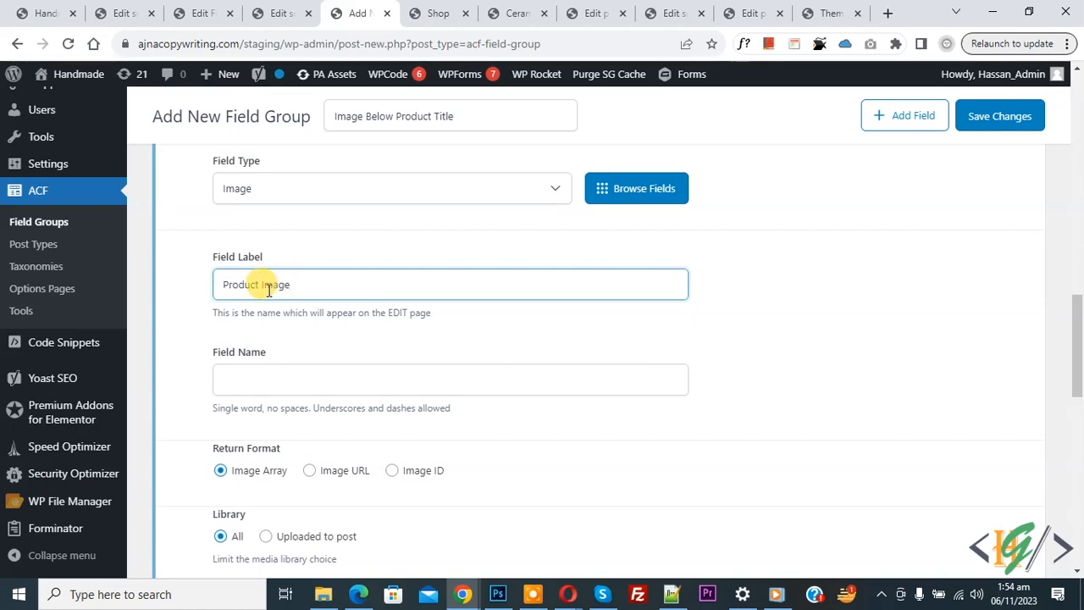
pyautogui.click(199, 283)
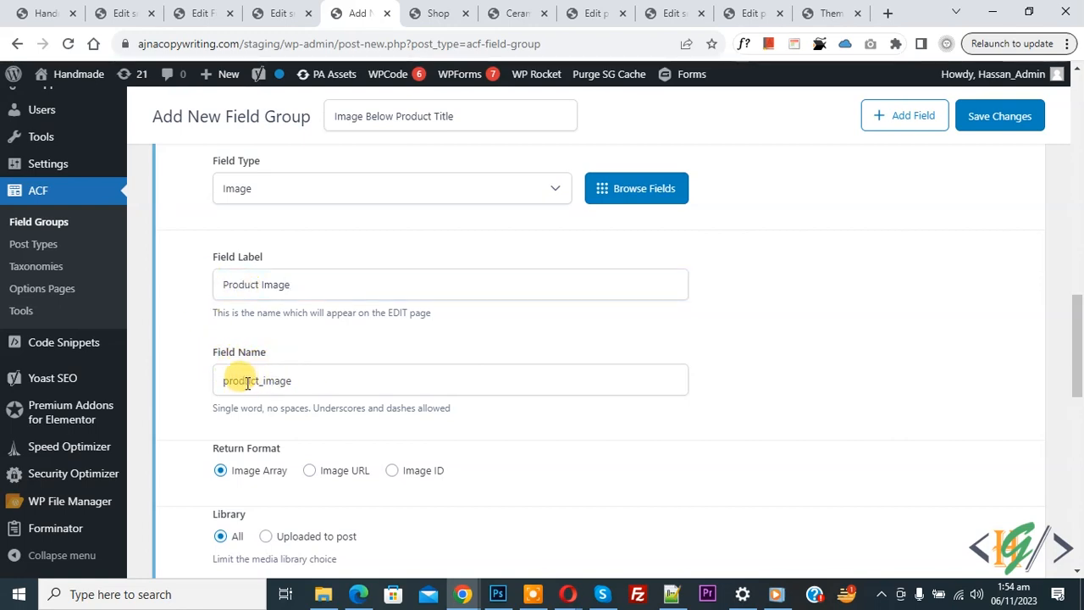
# Step: Set the location rule to show the field group if Post Type is equal to Product, and save the field group
pyautogui.scroll(-2, 235, 310)
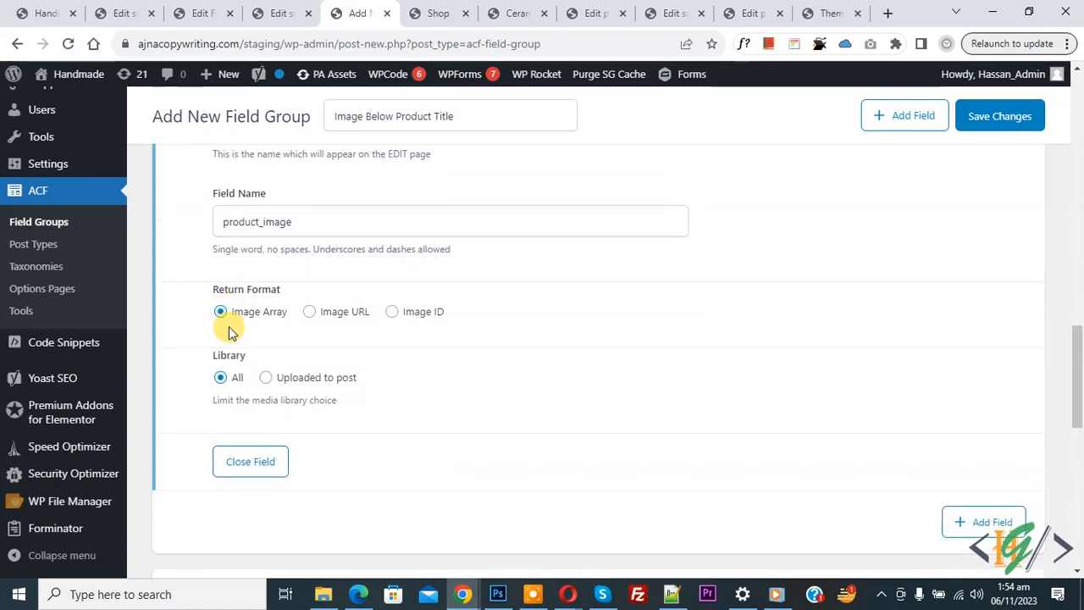
pyautogui.scroll(-5, 273, 363)
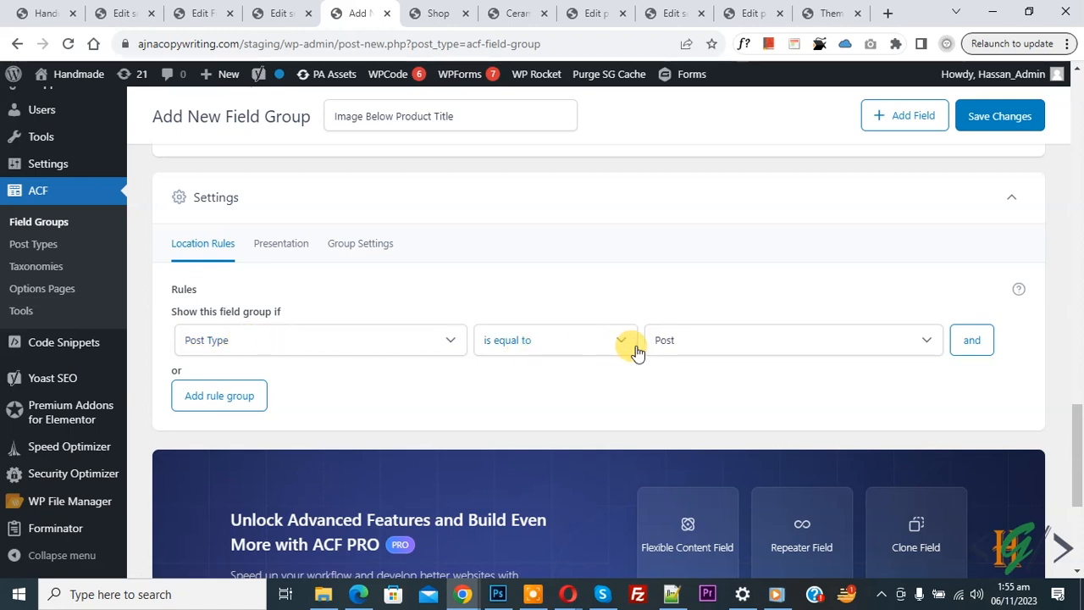
pyautogui.click(696, 347)
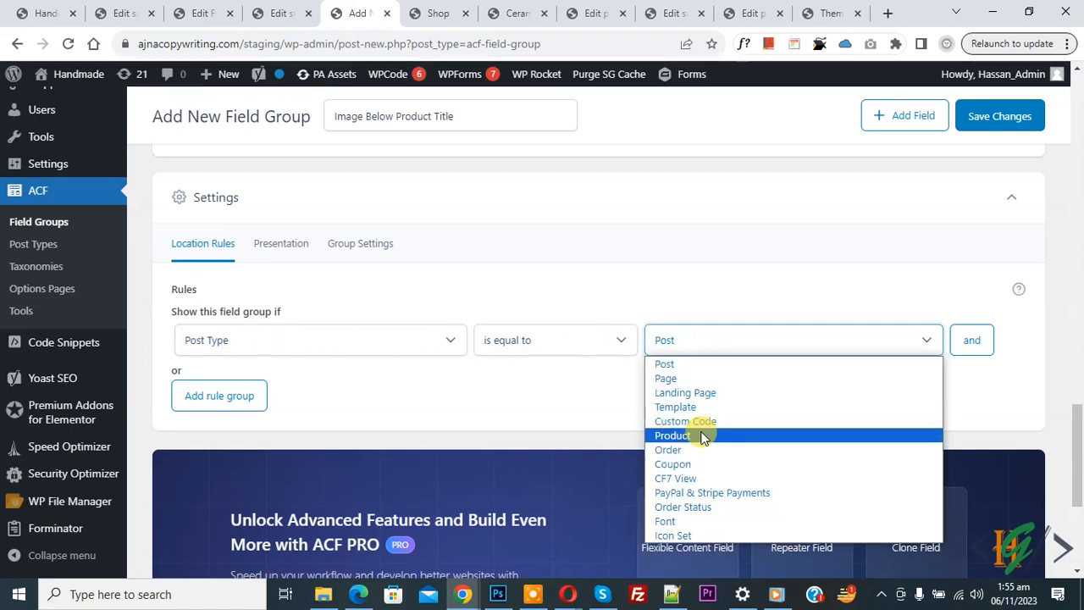
pyautogui.click(702, 437)
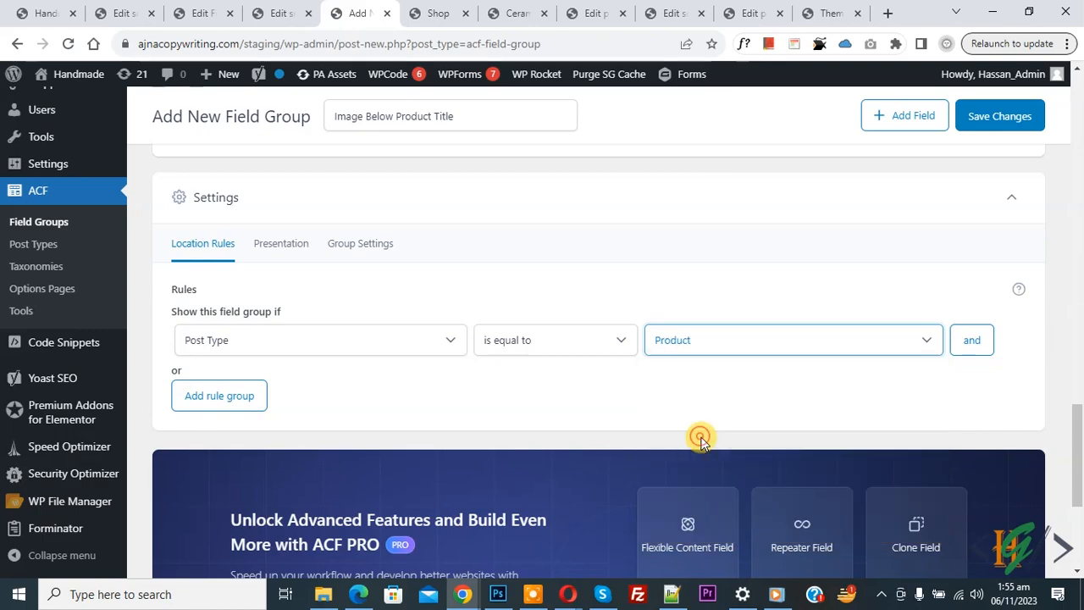
pyautogui.click(1014, 123)
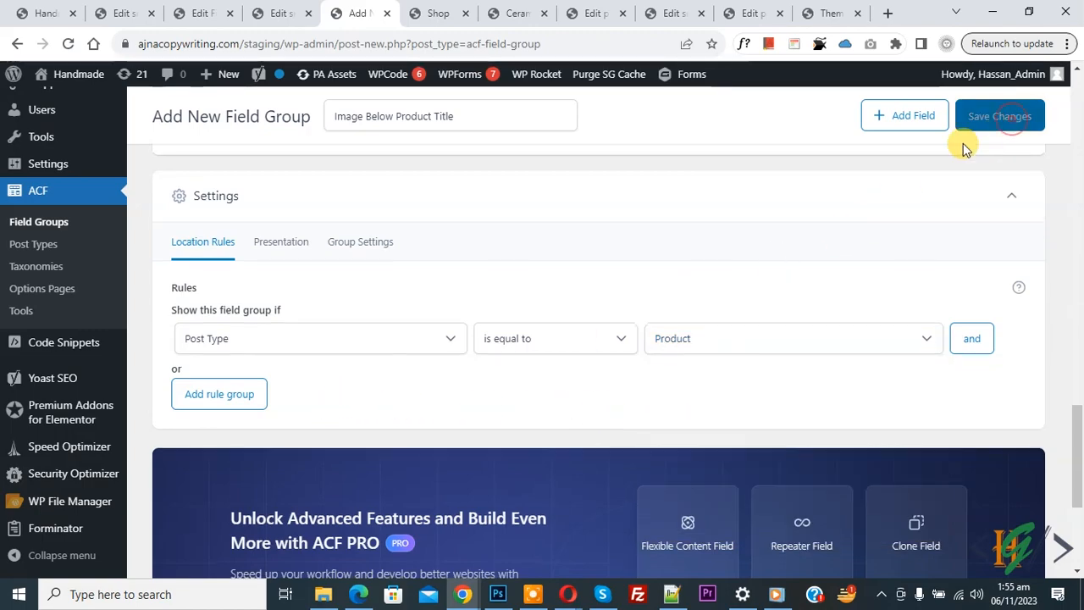
pyautogui.scroll(-1, 451, 221)
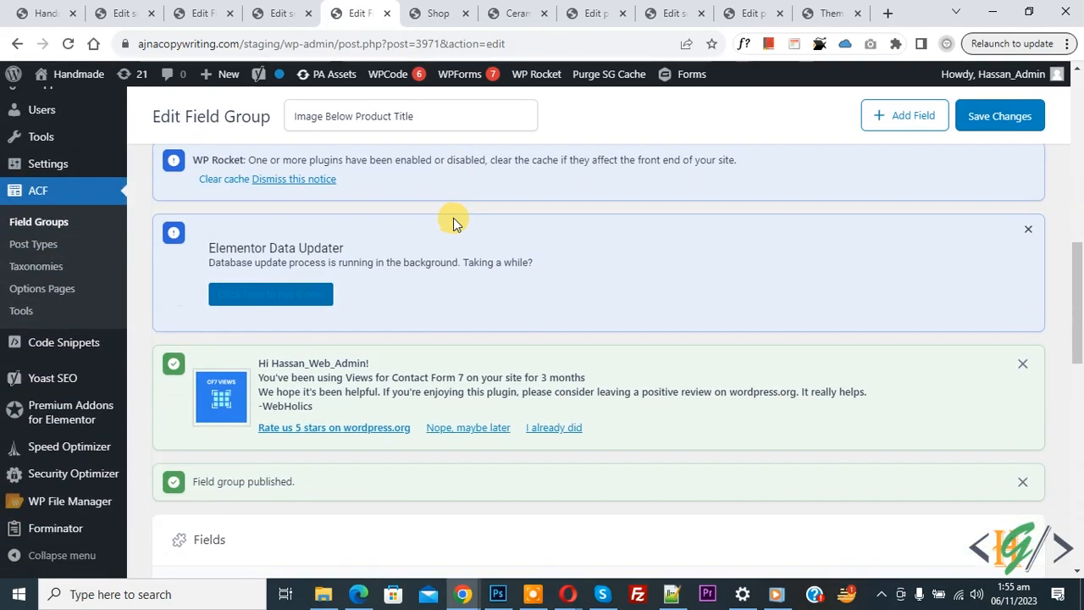
# Step: From the shop page, open the Ceramic pot product's editor in a new tab and locate its Image Below Product Title section
pyautogui.click(428, 13)
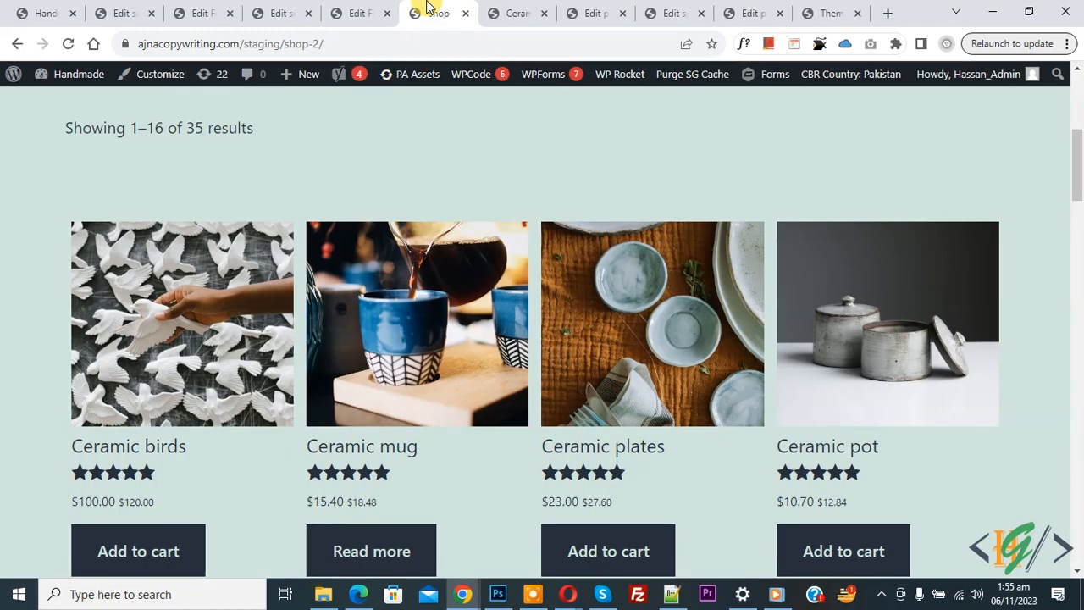
pyautogui.rightClick(827, 455)
pyautogui.click(863, 314)
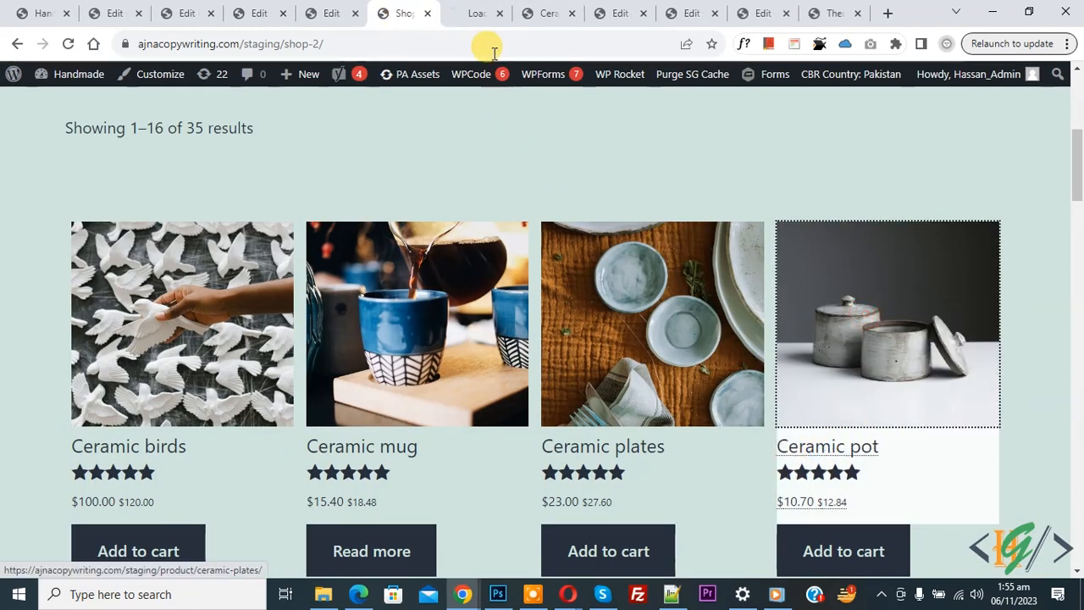
pyautogui.click(458, 15)
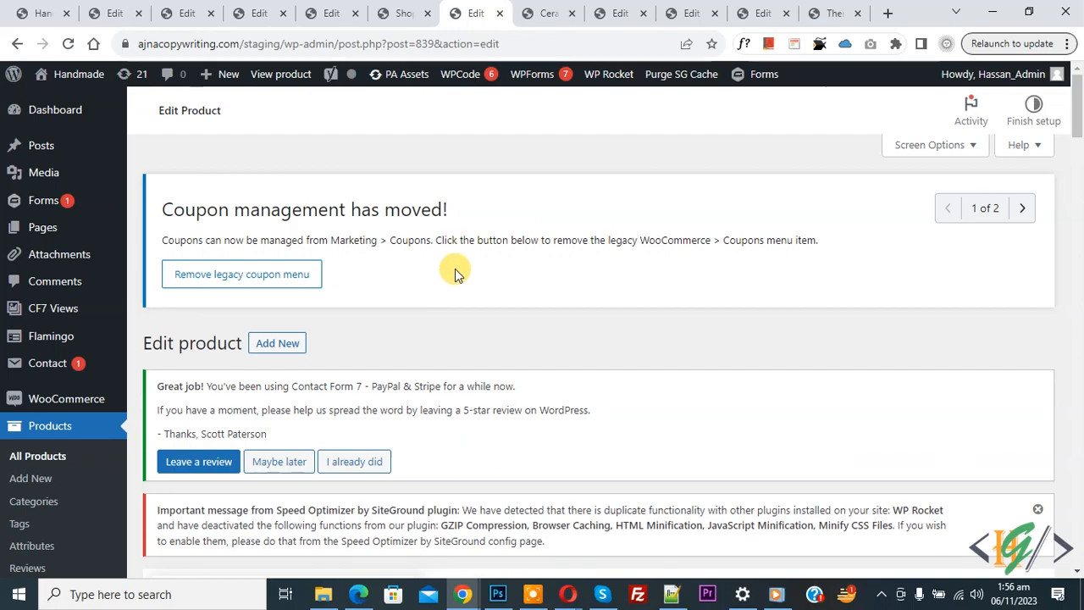
pyautogui.scroll(-5, 440, 242)
pyautogui.scroll(-10, 440, 241)
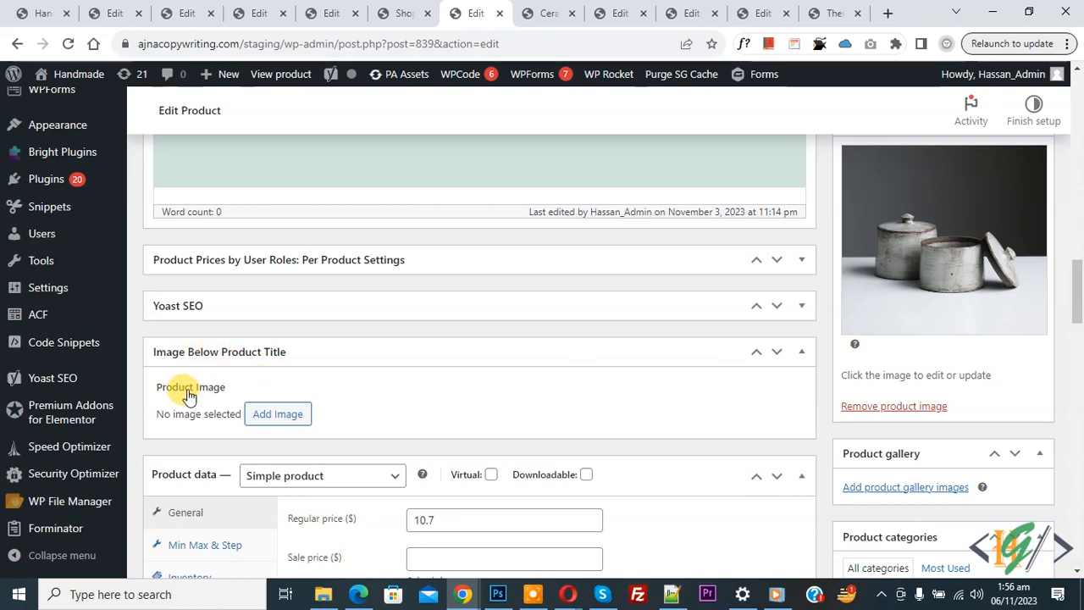
# Step: Add go.png from the media library as the Ceramic pot's custom Product Image, and update the product
pyautogui.click(276, 418)
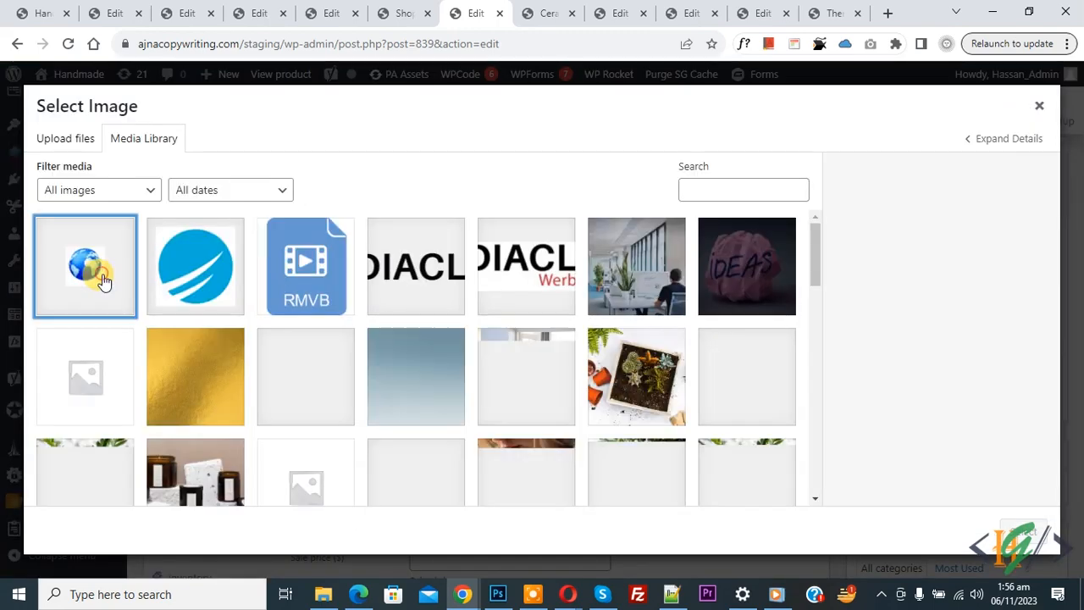
pyautogui.click(102, 282)
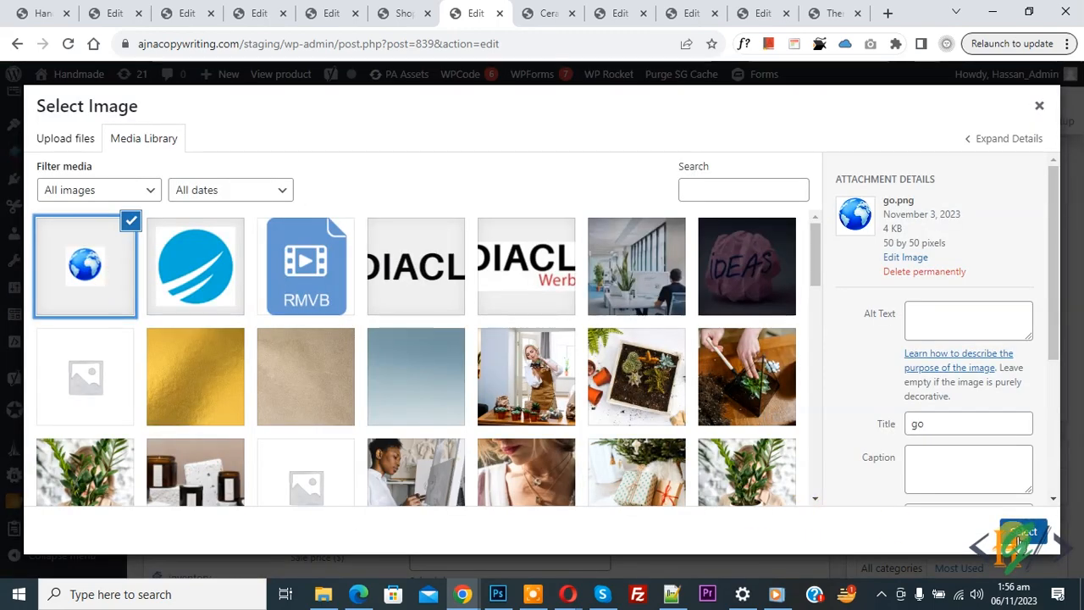
pyautogui.click(1023, 531)
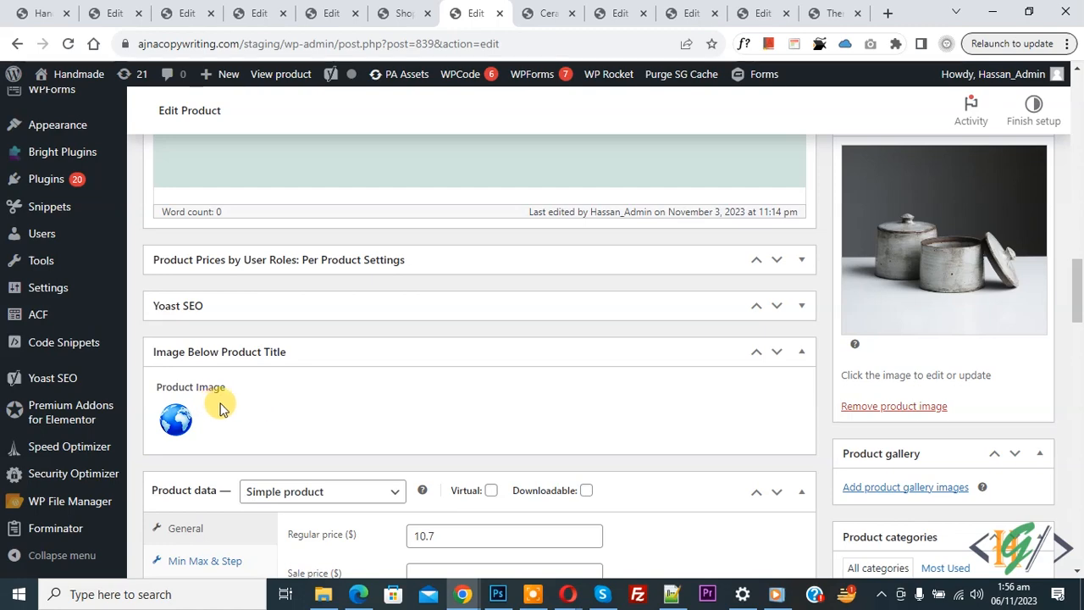
pyautogui.scroll(4, 1039, 398)
pyautogui.click(1036, 398)
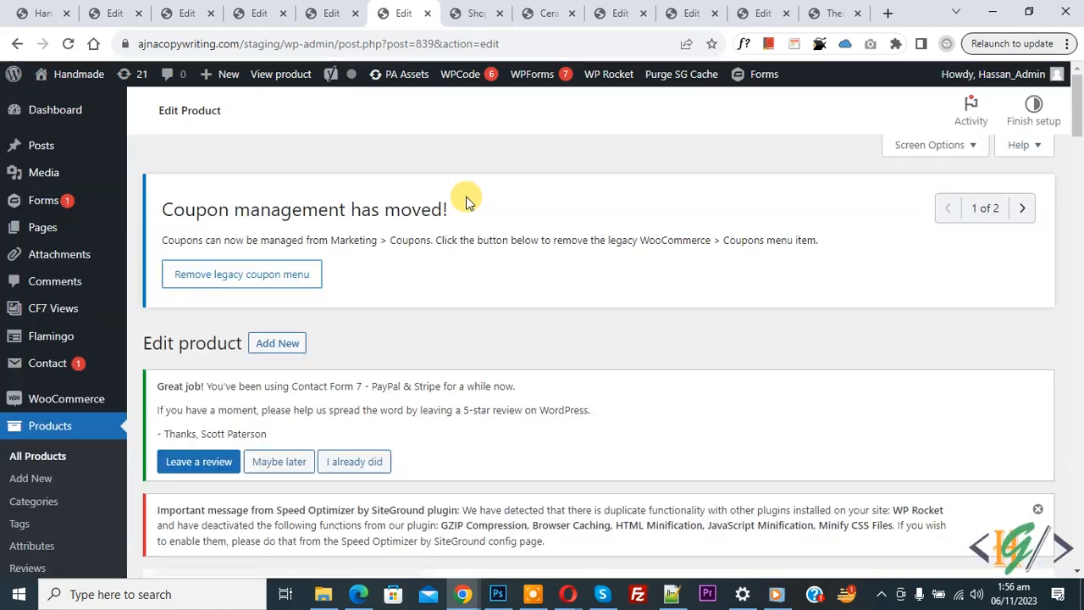
pyautogui.scroll(-1, 468, 203)
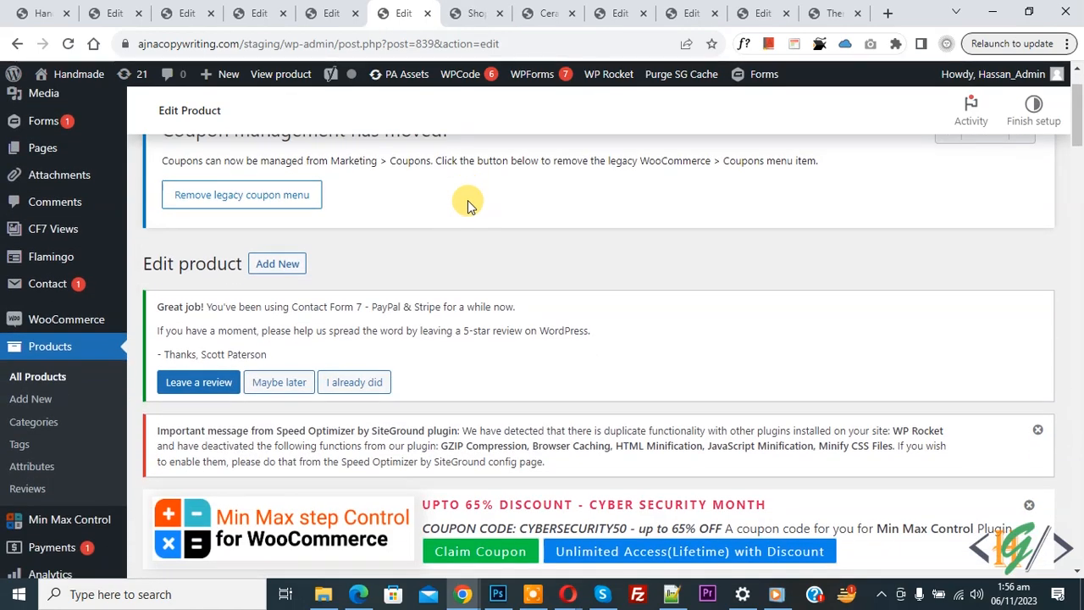
# Step: Open the page for adding new plugins and search it for "wpcode"
pyautogui.scroll(-5, 468, 200)
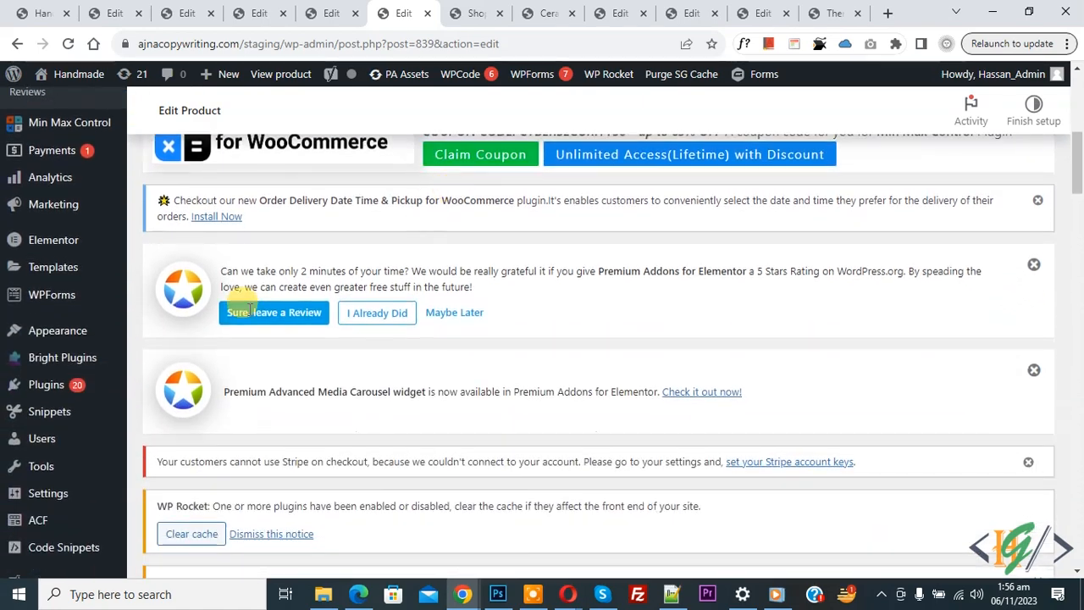
pyautogui.moveTo(46, 396)
pyautogui.click(161, 413)
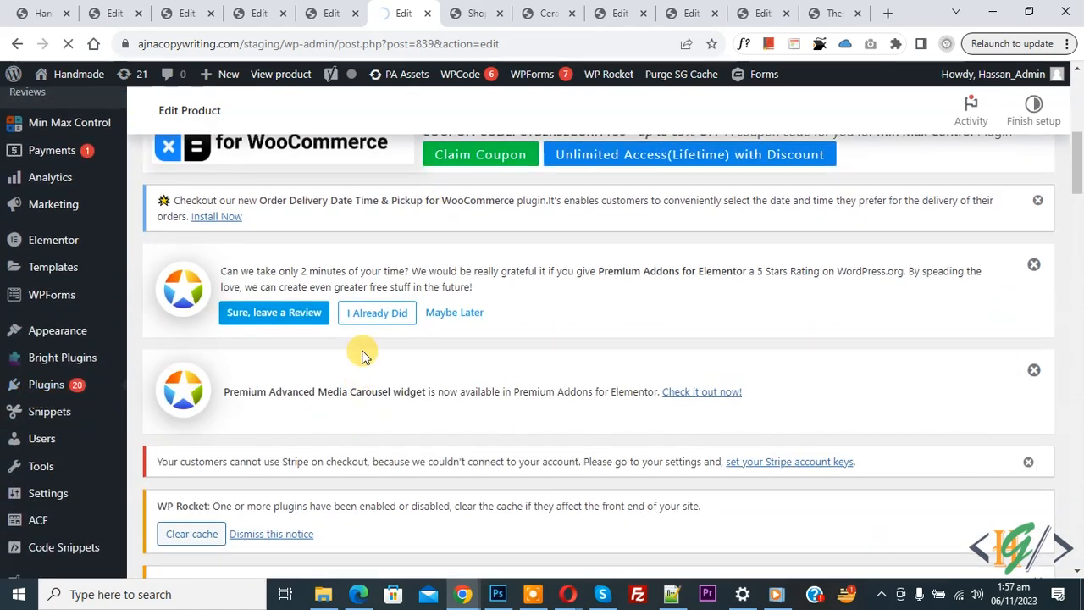
pyautogui.scroll(-10, 597, 157)
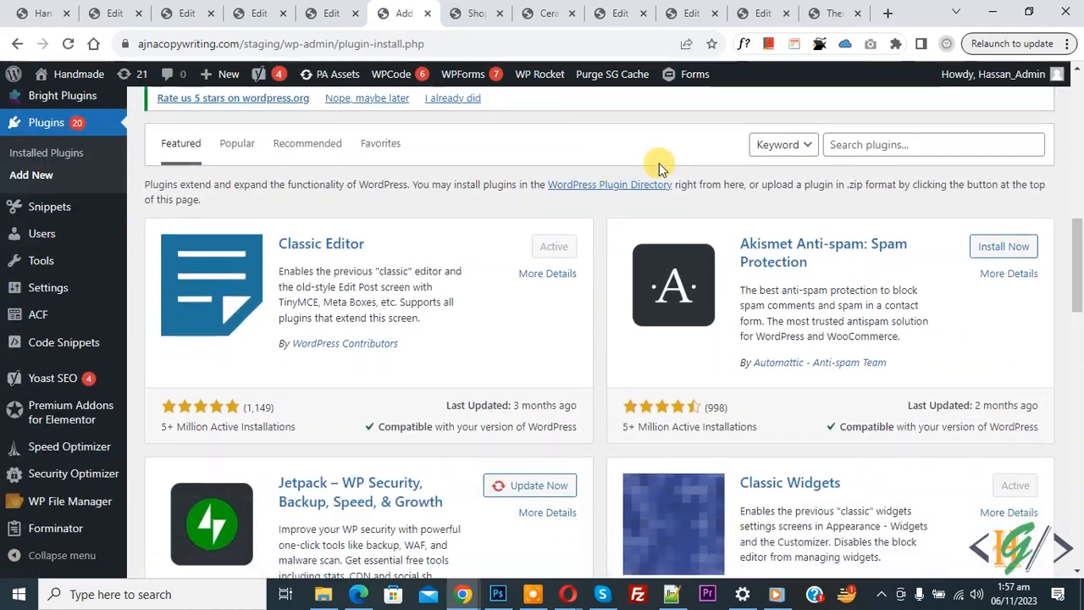
pyautogui.click(876, 146)
pyautogui.write('wpcode')
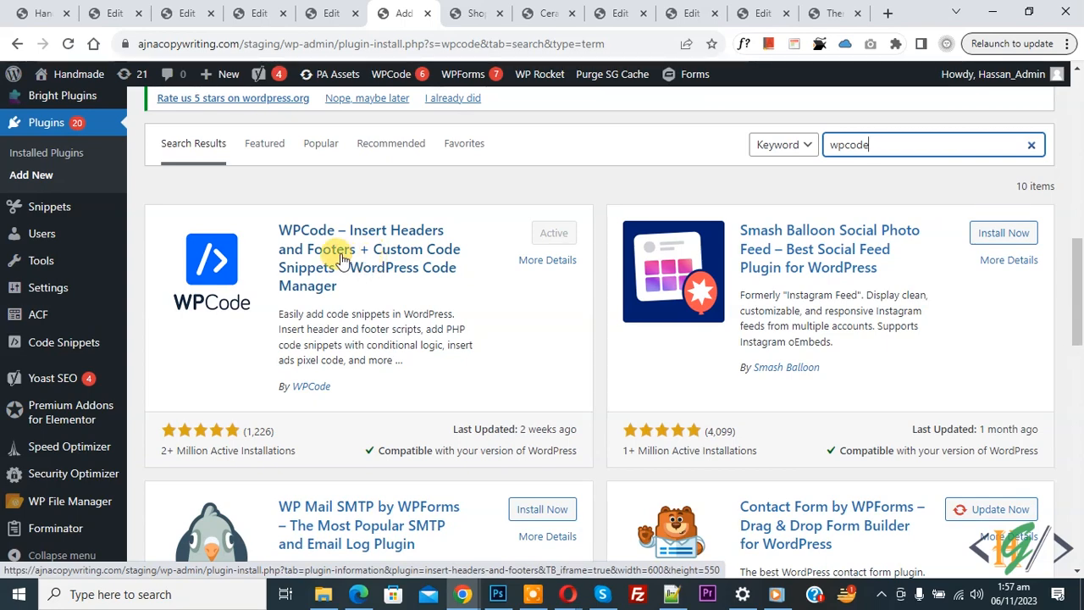
# Step: Start a new blank custom snippet in WPCode using the Add Your Custom Code option
pyautogui.moveTo(80, 345)
pyautogui.click(163, 362)
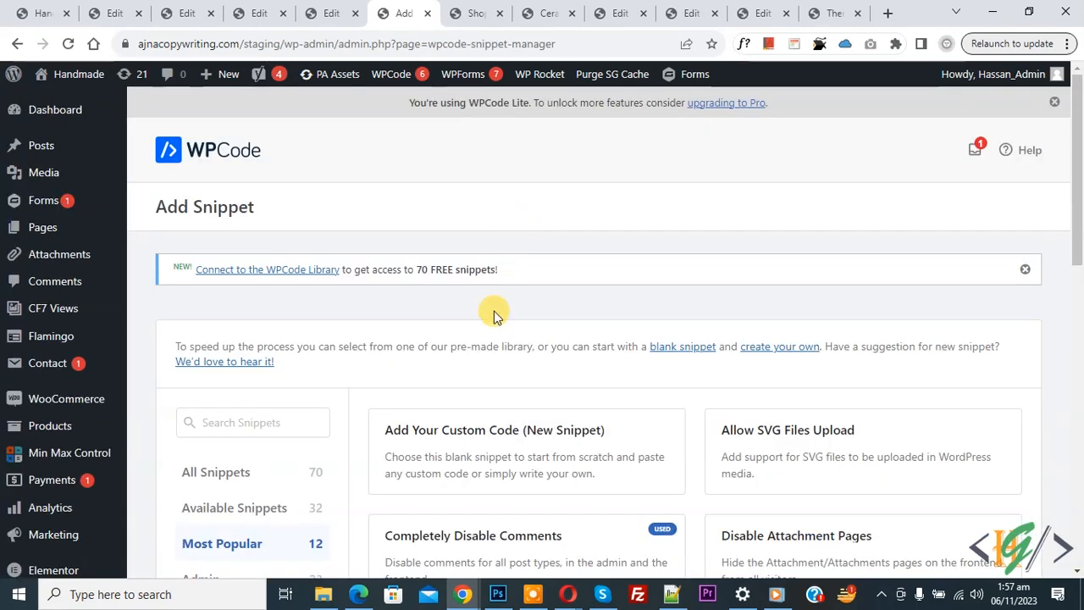
pyautogui.moveTo(581, 423)
pyautogui.click(529, 468)
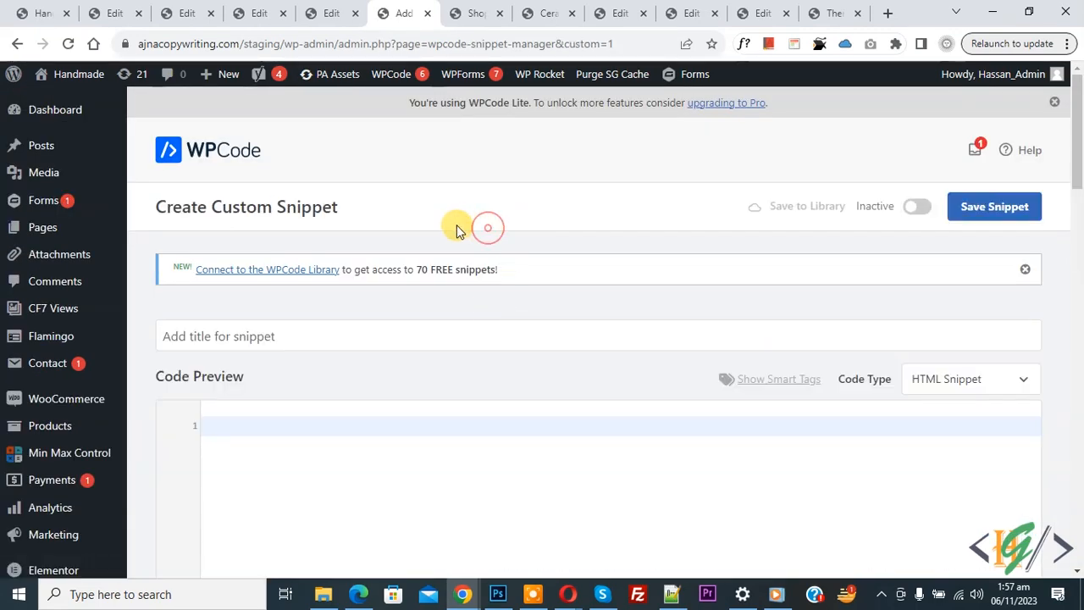
pyautogui.moveTo(156, 206); pyautogui.dragTo(325, 205)
pyautogui.click(385, 207)
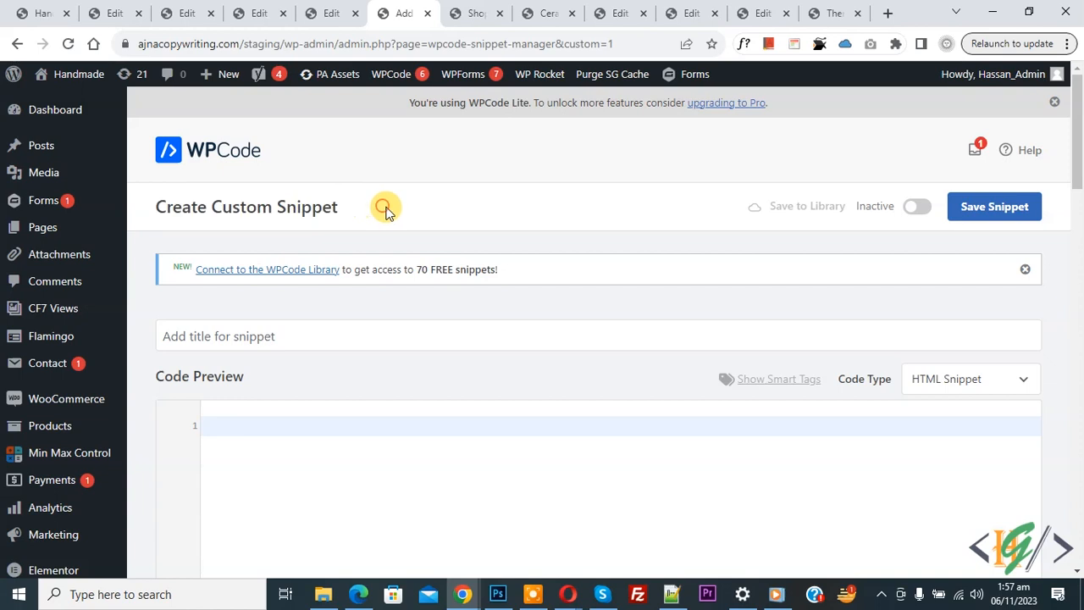
# Step: Set the code type to PHP Snippet and paste the custom_field_display_below_title function hooked to woocommerce_after_shop_loop_item_title, which outputs the custom product image
pyautogui.scroll(-1, 380, 164)
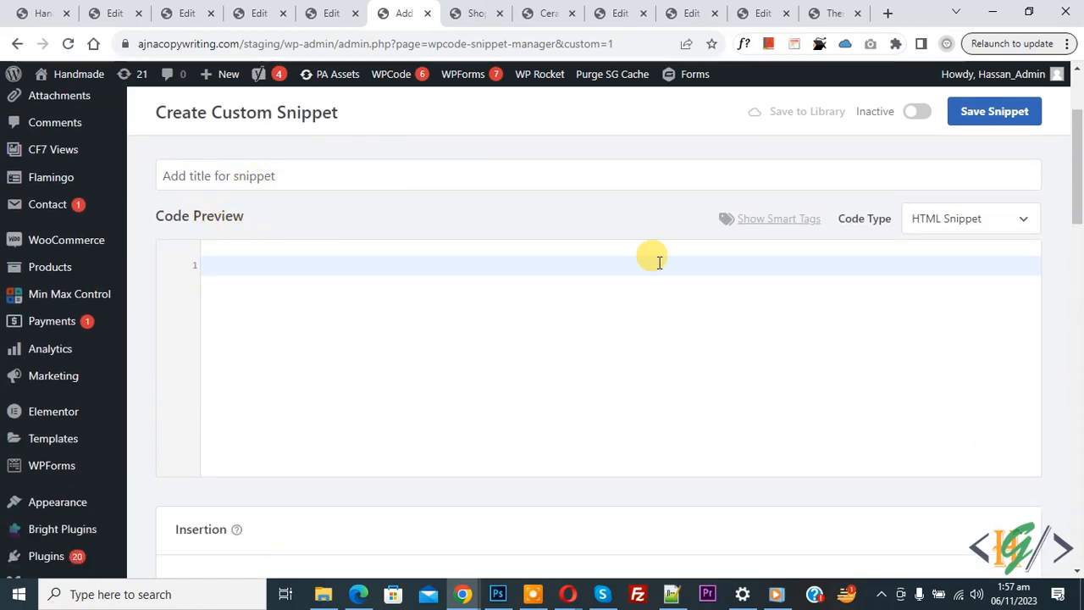
pyautogui.click(1004, 222)
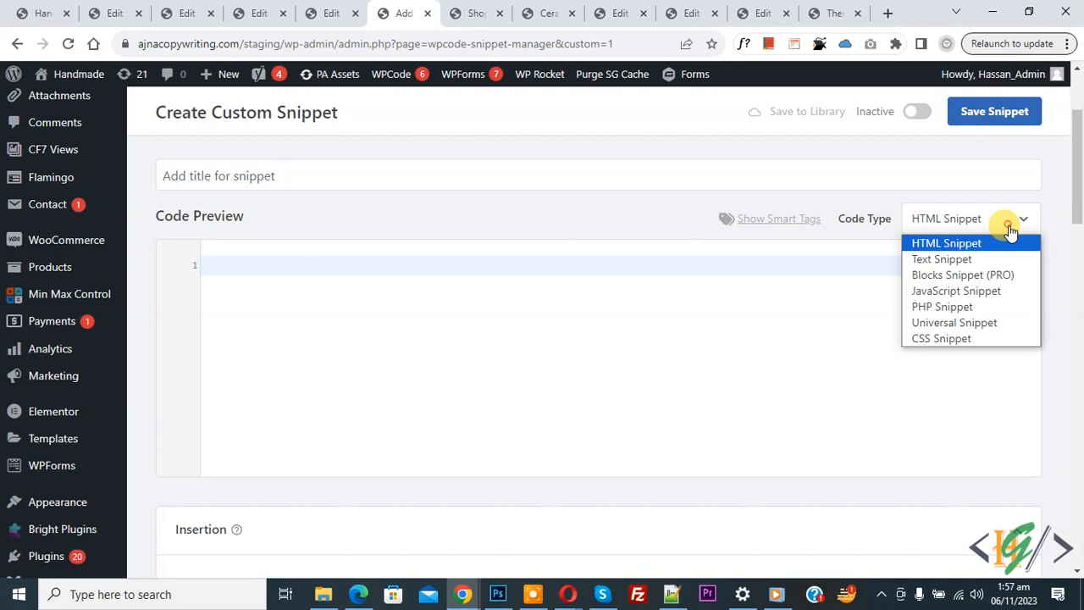
pyautogui.click(974, 306)
pyautogui.click(386, 281)
pyautogui.write('add_action( \'woocommerce_after_shop_loop_item_title\', \'custom_field_display_below_title\', 2 ); function custom_field_display_below_title(){   $image = get_field(\'product_image\'); if( !empty( $image ) ): ?>     <img src="<?php echo esc_url($image[\'url\']); ?>" alt="<?php echo esc_attr($image[\'alt\']); ?>" /> <br/> <?php endif; }')
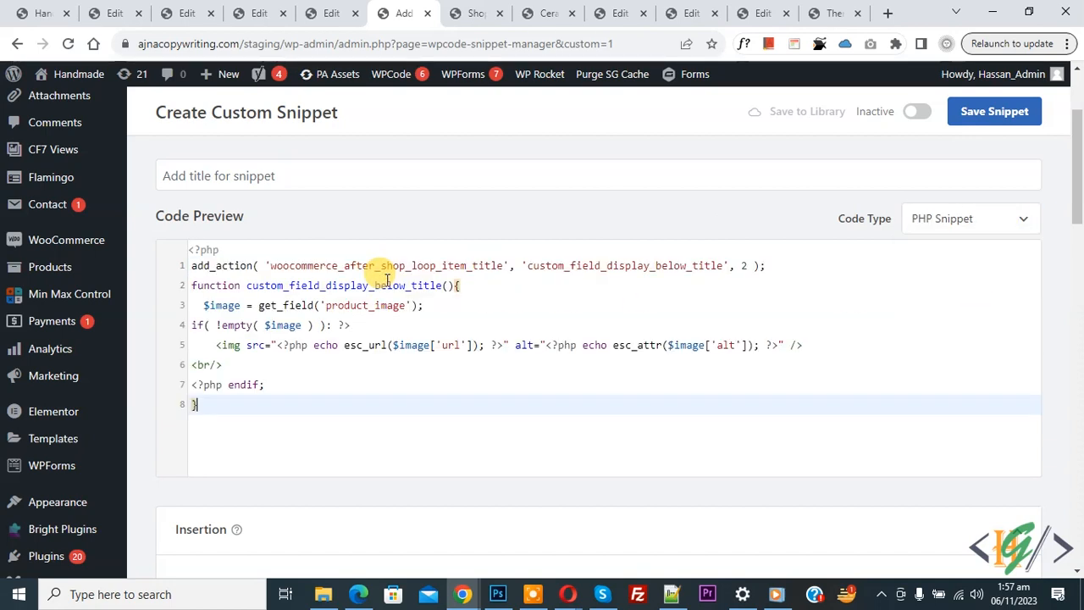
pyautogui.moveTo(210, 408); pyautogui.dragTo(166, 252)
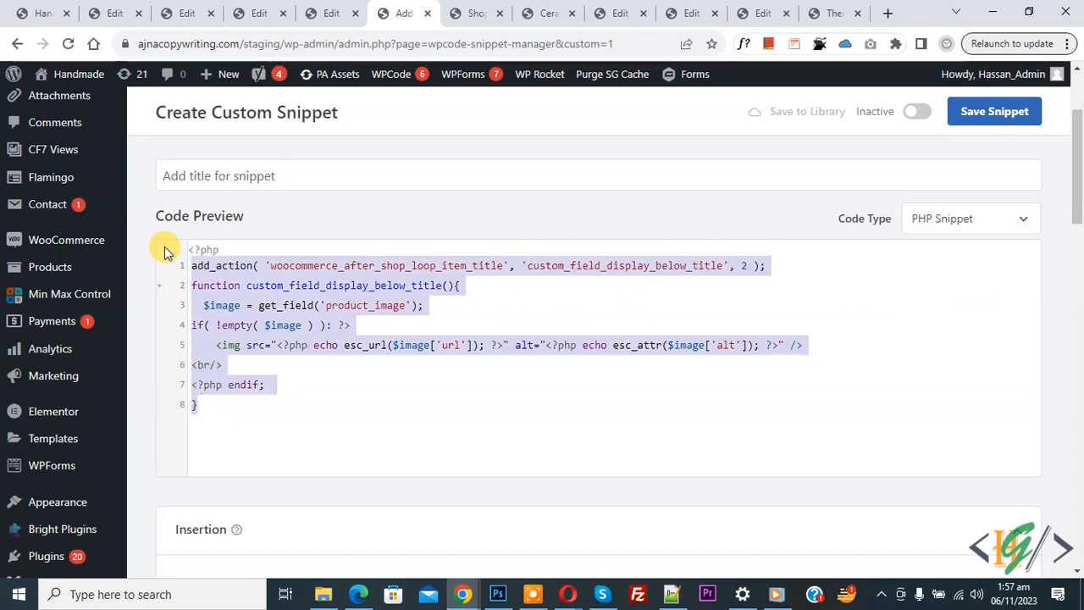
# Step: Check the image field's name in the ACF field group and enter it as product_image in the snippet's get_field call
pyautogui.click(388, 305)
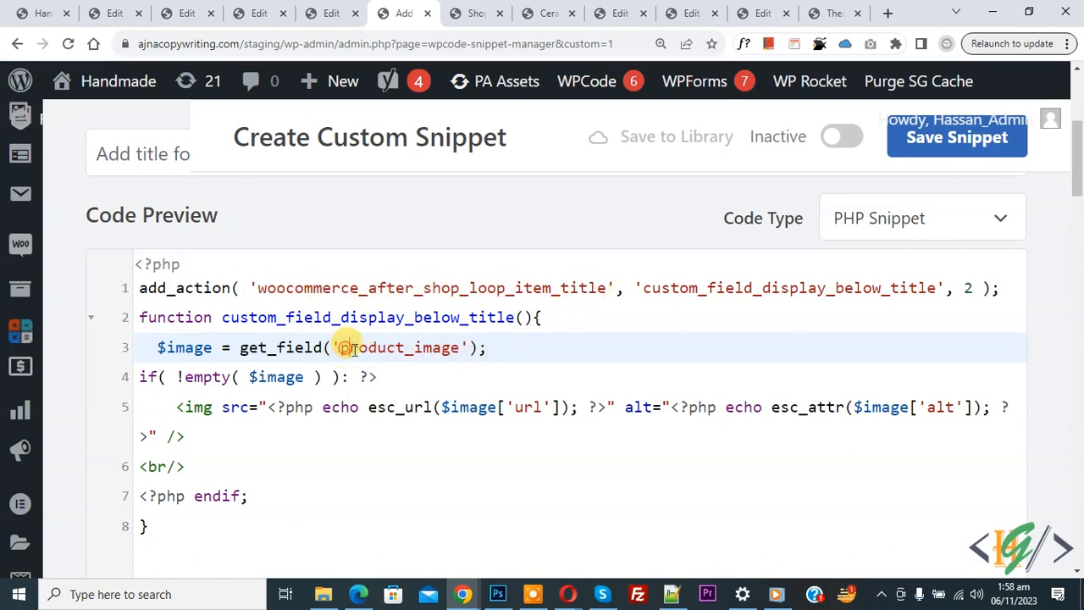
pyautogui.moveTo(354, 350); pyautogui.dragTo(429, 349)
pyautogui.click(430, 350)
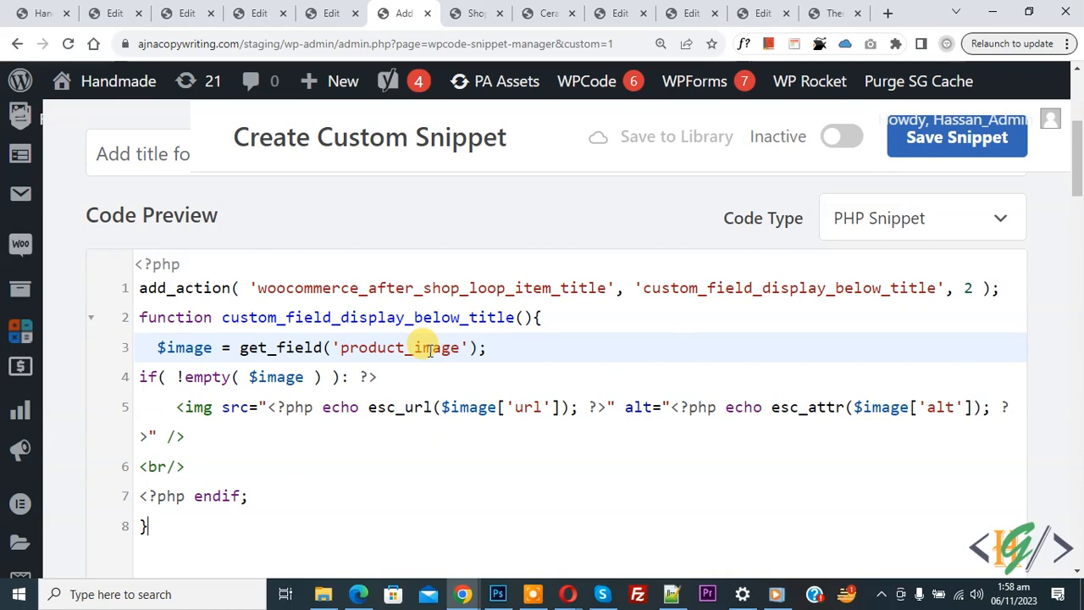
pyautogui.click(326, 17)
pyautogui.scroll(-2, 504, 255)
pyautogui.scroll(-3, 504, 253)
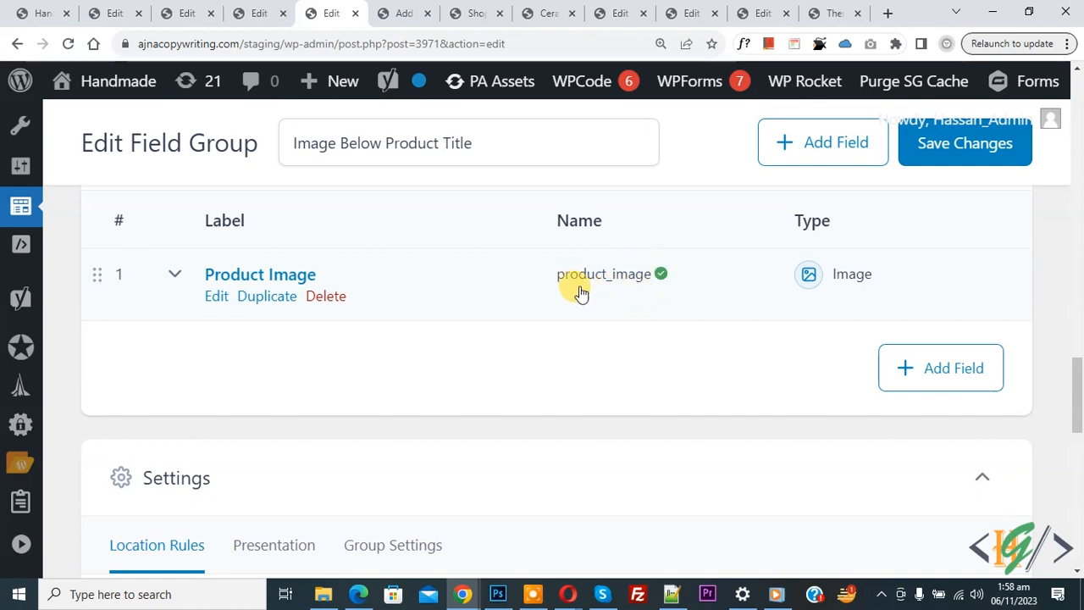
pyautogui.click(389, 11)
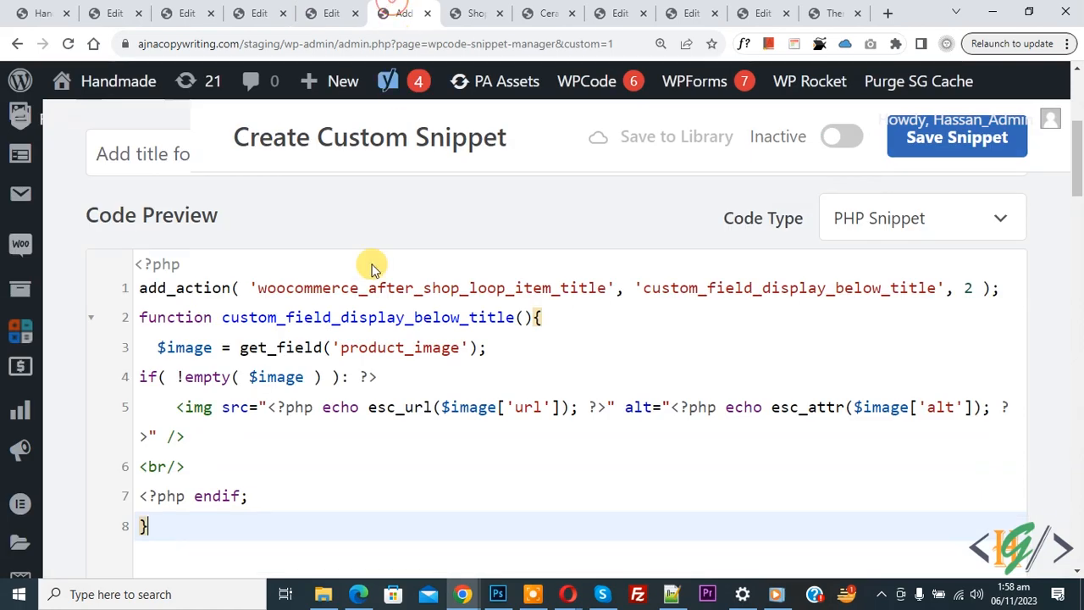
pyautogui.moveTo(340, 348); pyautogui.dragTo(460, 353)
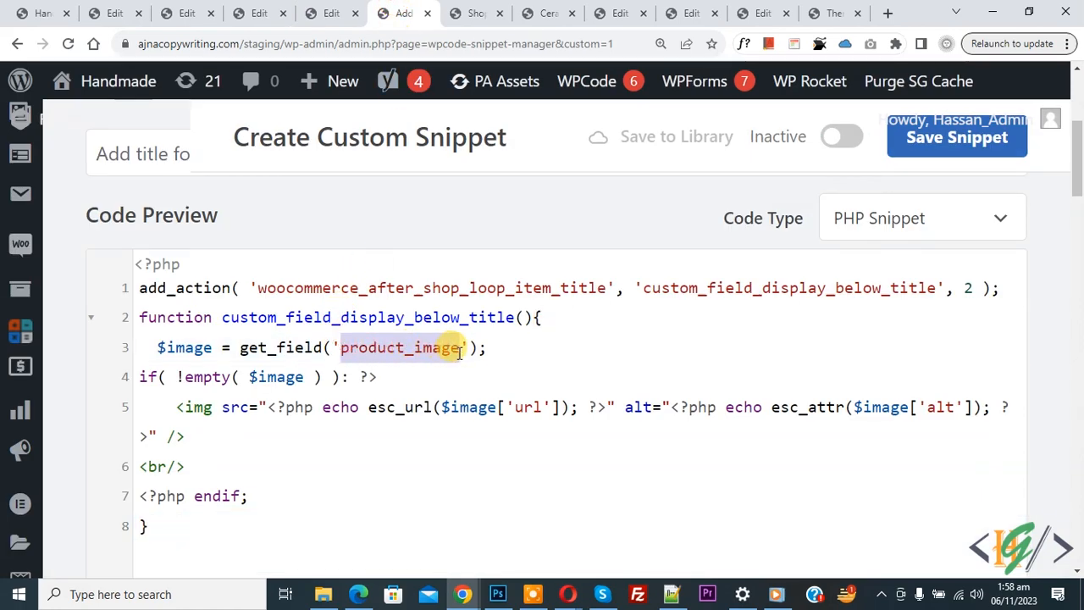
pyautogui.write('product_image')
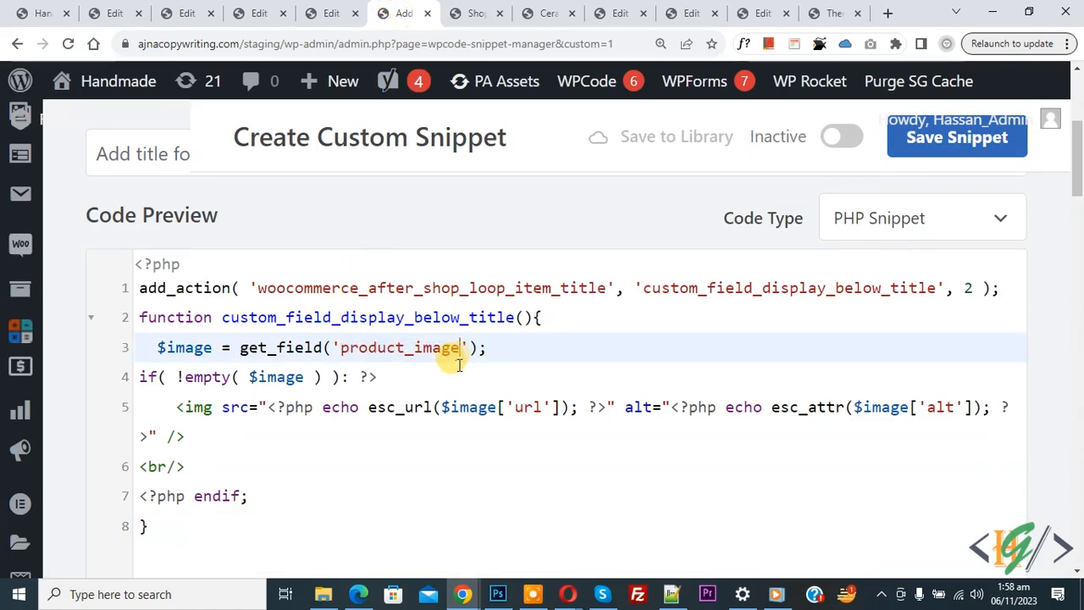
# Step: Review the snippet's insertion settings, switch the snippet to active, and save it
pyautogui.hotkey('ctrl', '0')
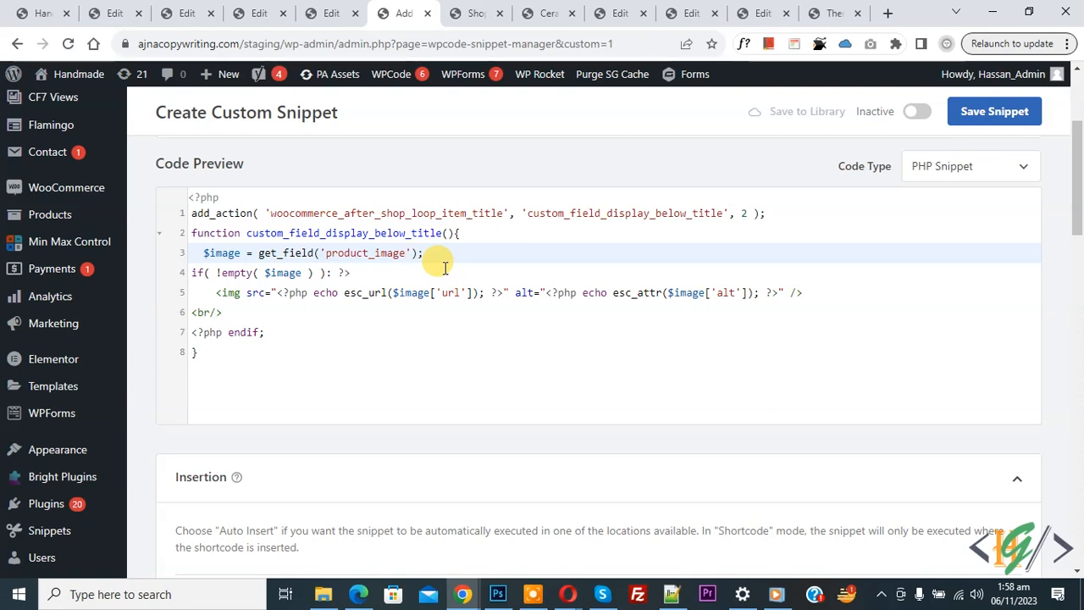
pyautogui.moveTo(1078, 169); pyautogui.dragTo(1079, 245)
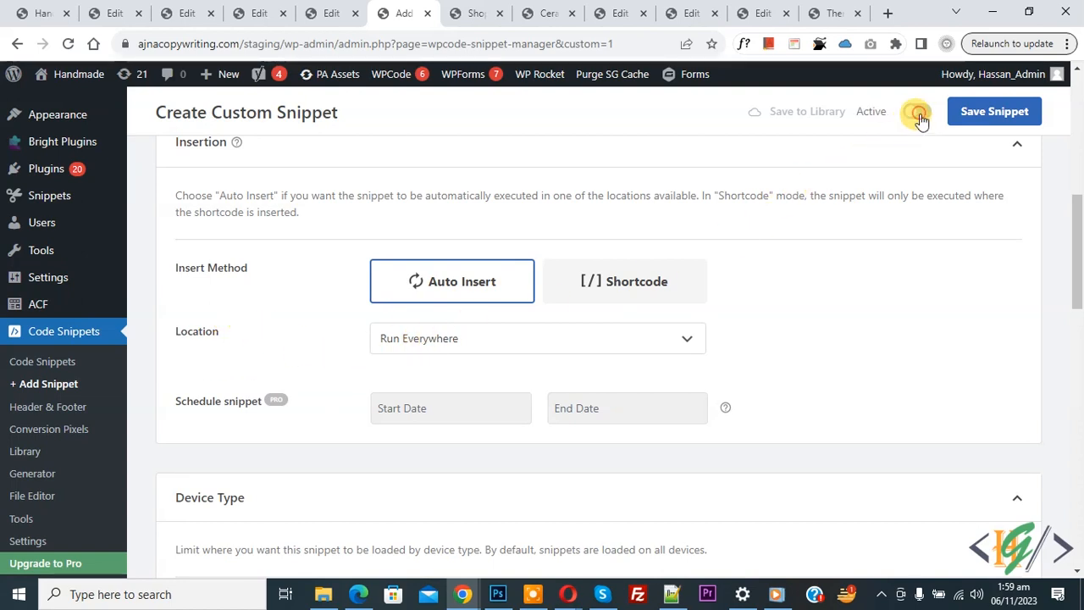
pyautogui.click(982, 111)
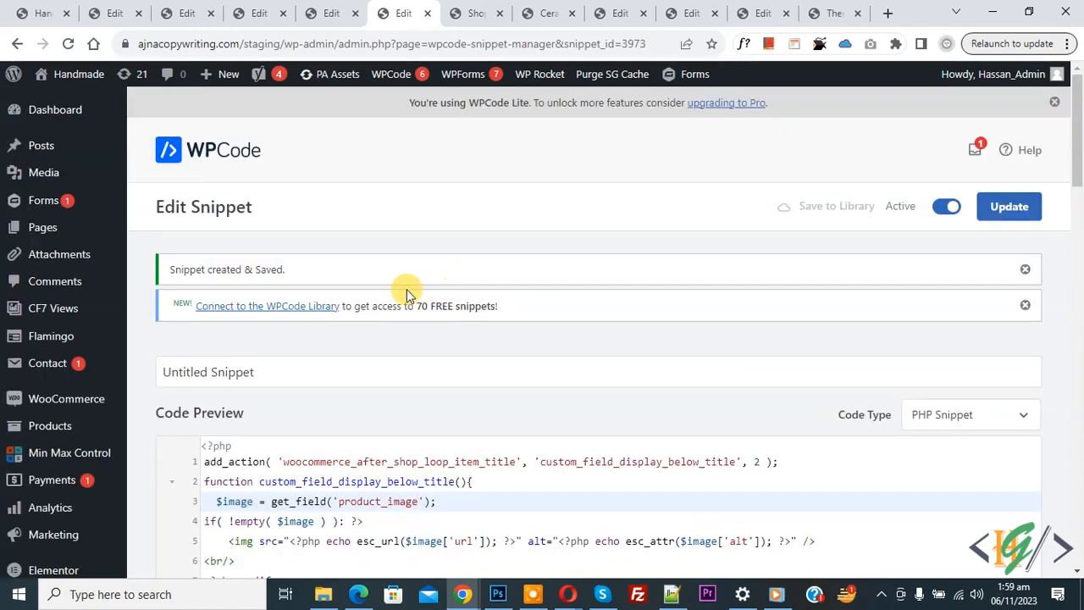
pyautogui.moveTo(167, 271); pyautogui.dragTo(332, 276)
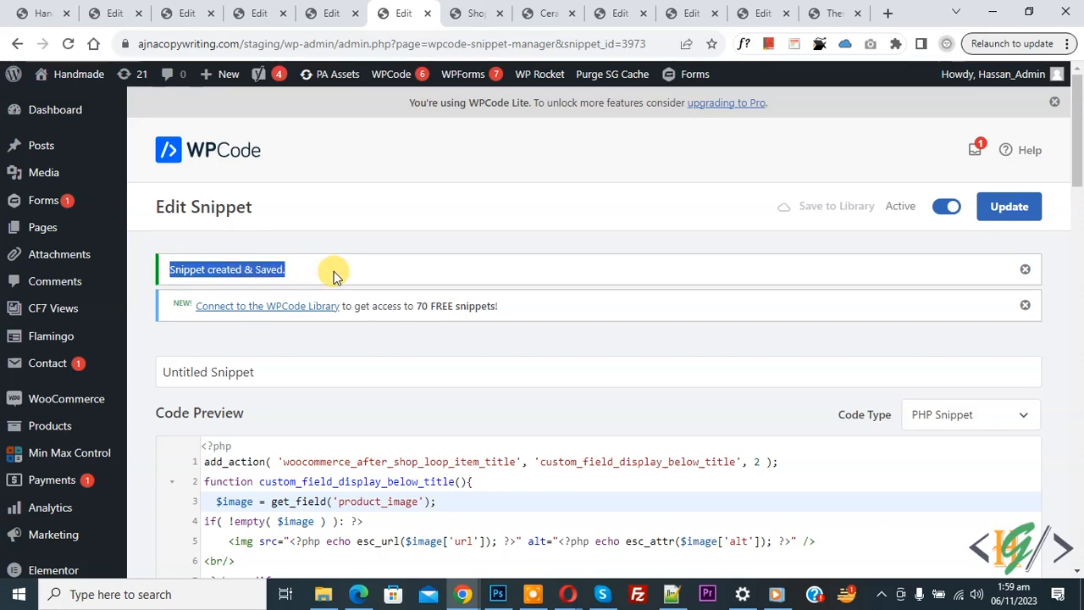
# Step: Reload the shop page and the Ceramics category page, and check the Ceramic pot for the custom image below its title
pyautogui.click(476, 13)
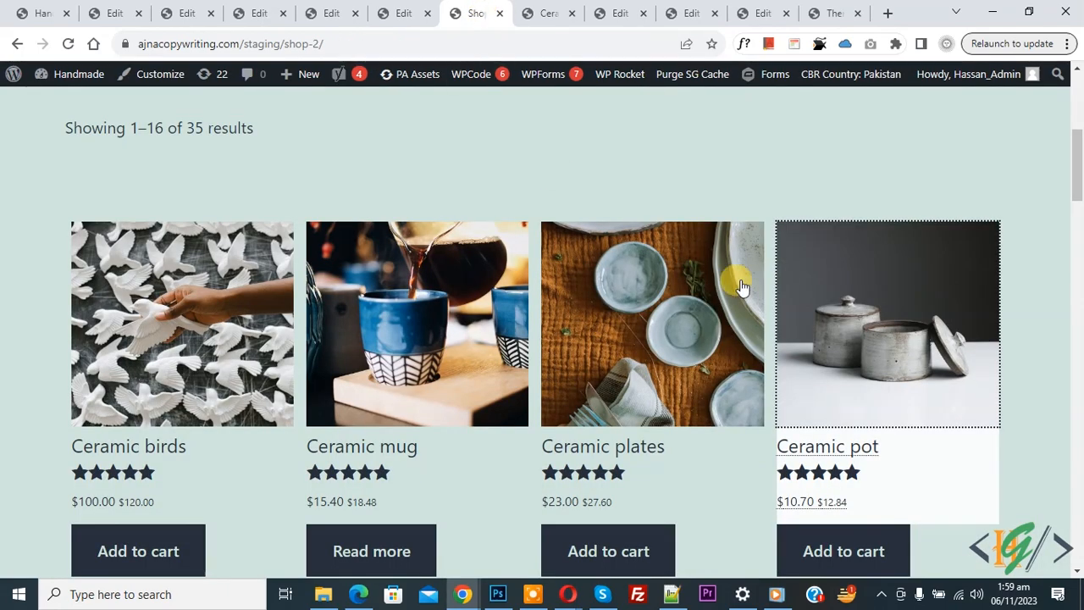
pyautogui.click(68, 44)
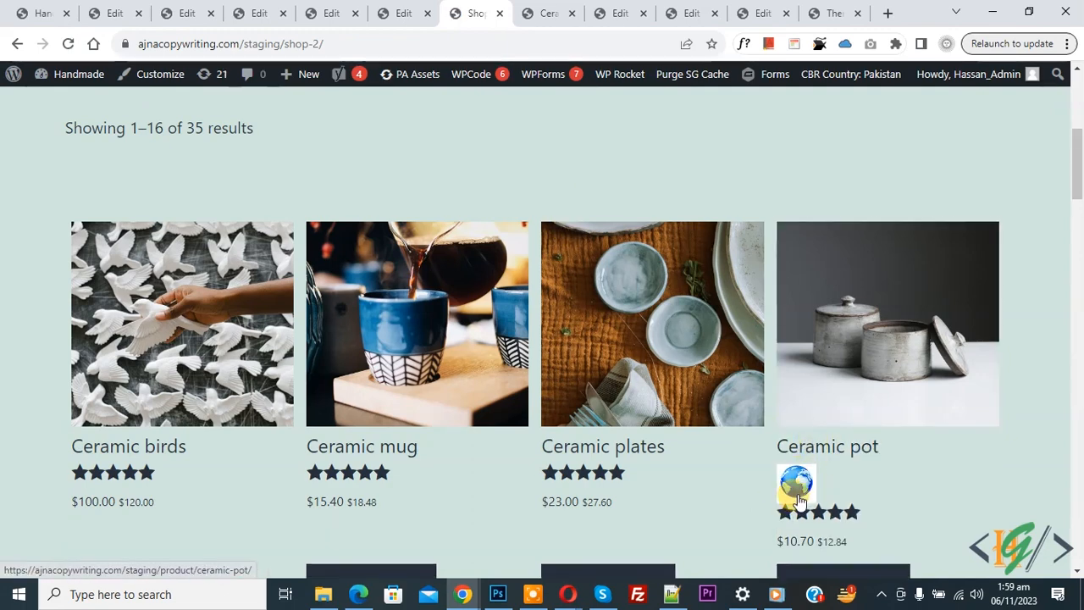
pyautogui.click(556, 11)
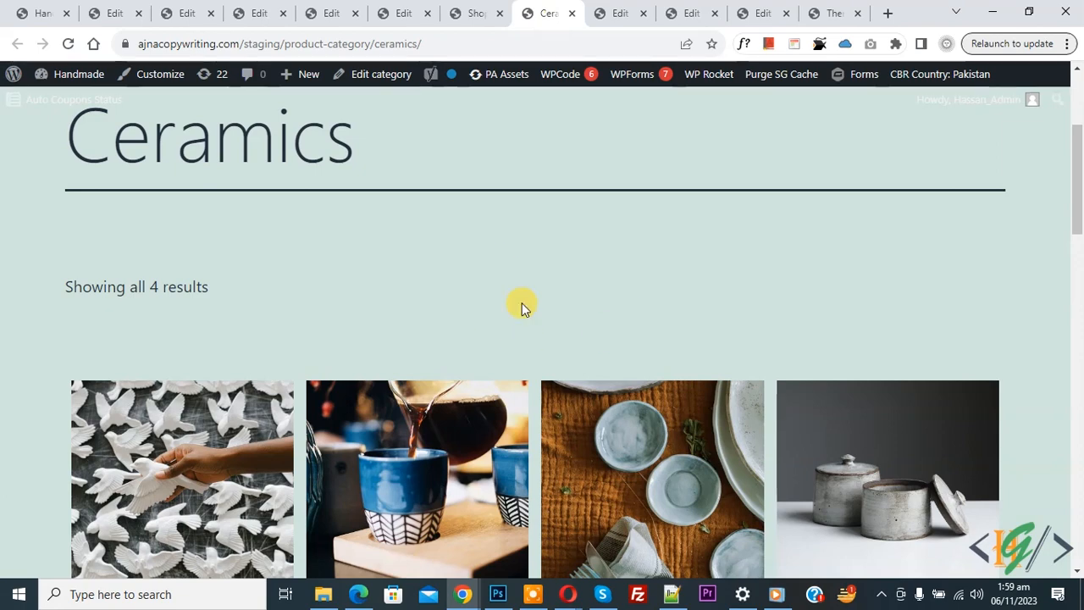
pyautogui.click(70, 43)
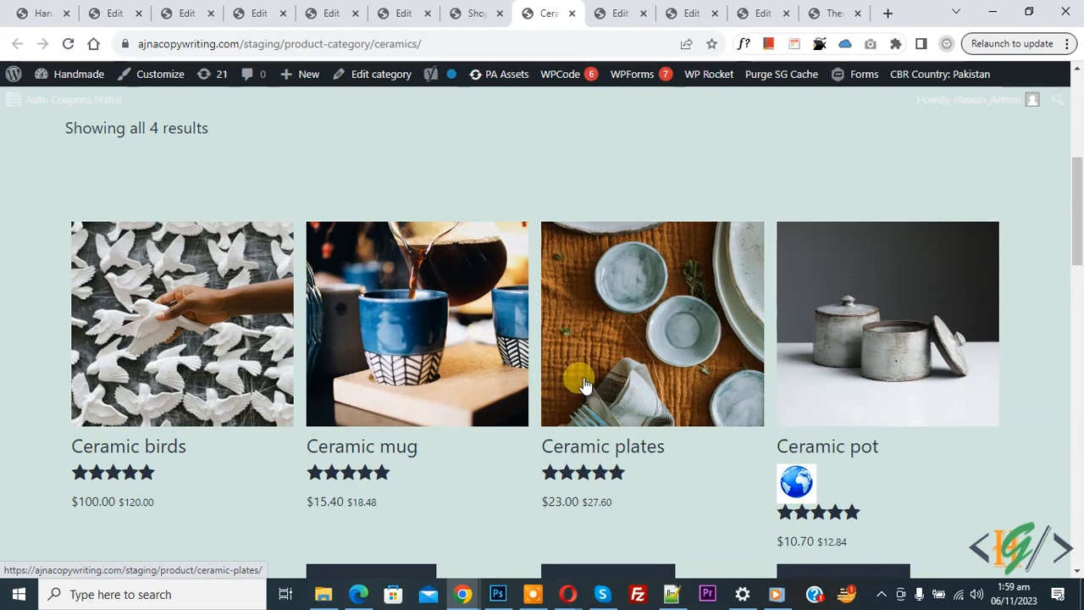
pyautogui.click(474, 13)
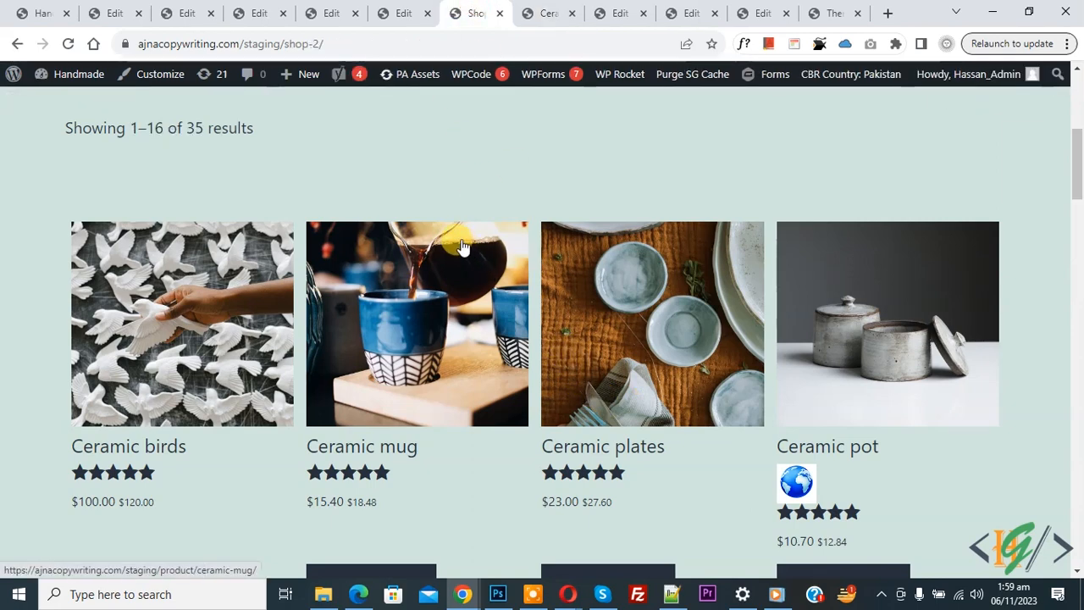